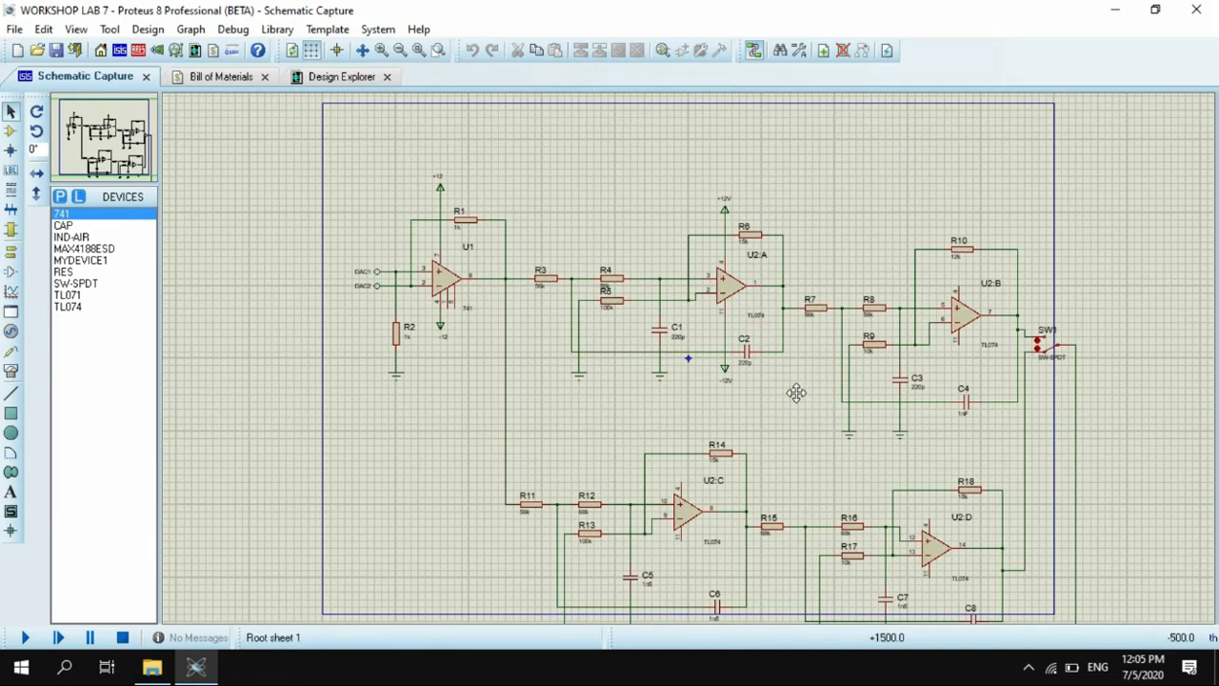
# - Examine the schematic from the 741 input amplifier through the TL074 filter stages and SW1 to the 7110 and TL071 audio output circuit
pyautogui.moveTo(797, 392); pyautogui.dragTo(777, 375)
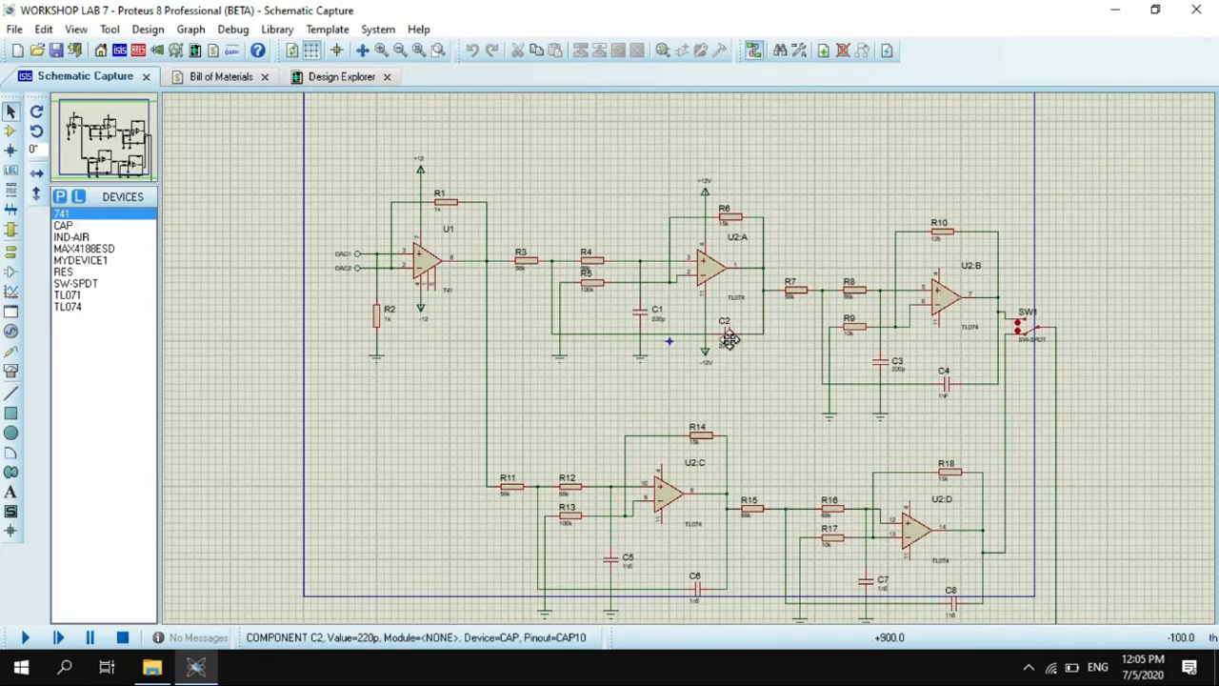
pyautogui.moveTo(728, 339); pyautogui.dragTo(719, 325)
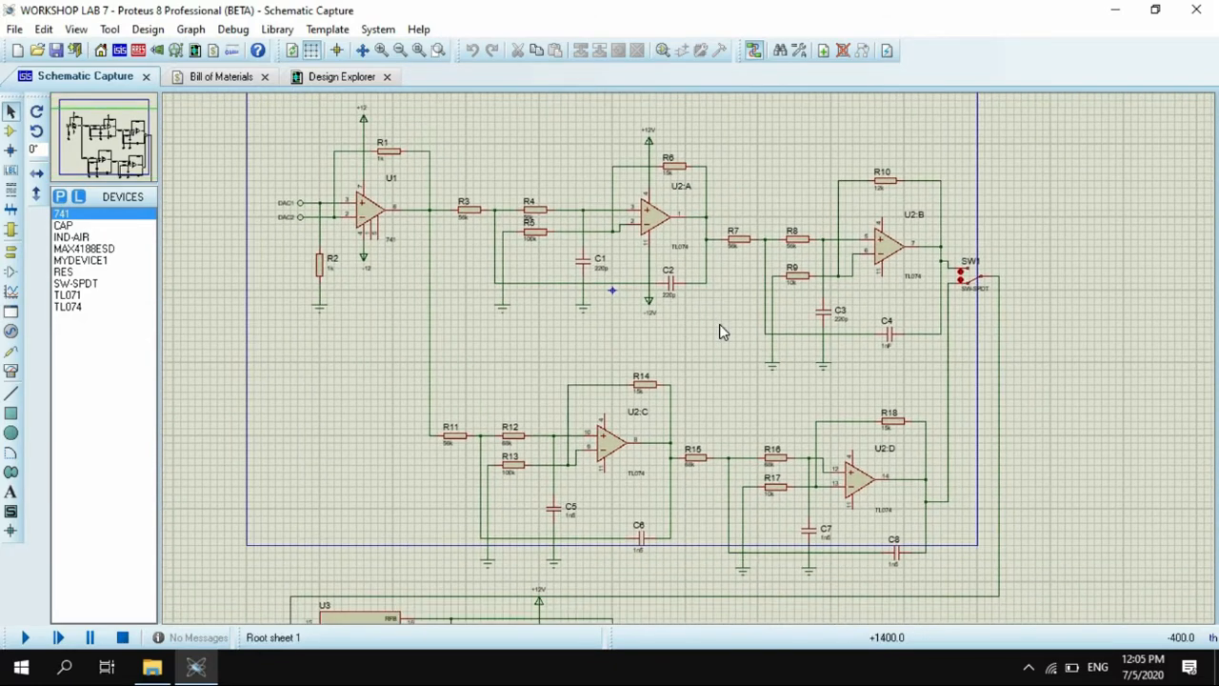
pyautogui.scroll(2, 692, 361)
pyautogui.scroll(-1, 691, 362)
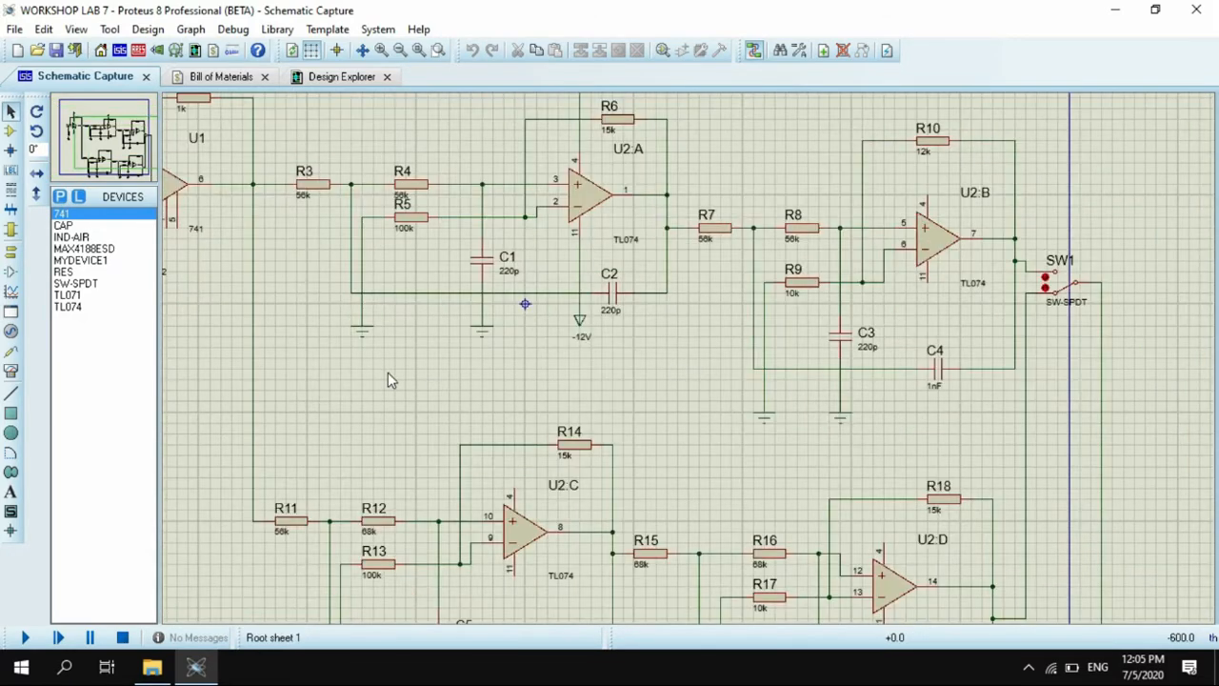
pyautogui.moveTo(388, 380); pyautogui.dragTo(548, 449)
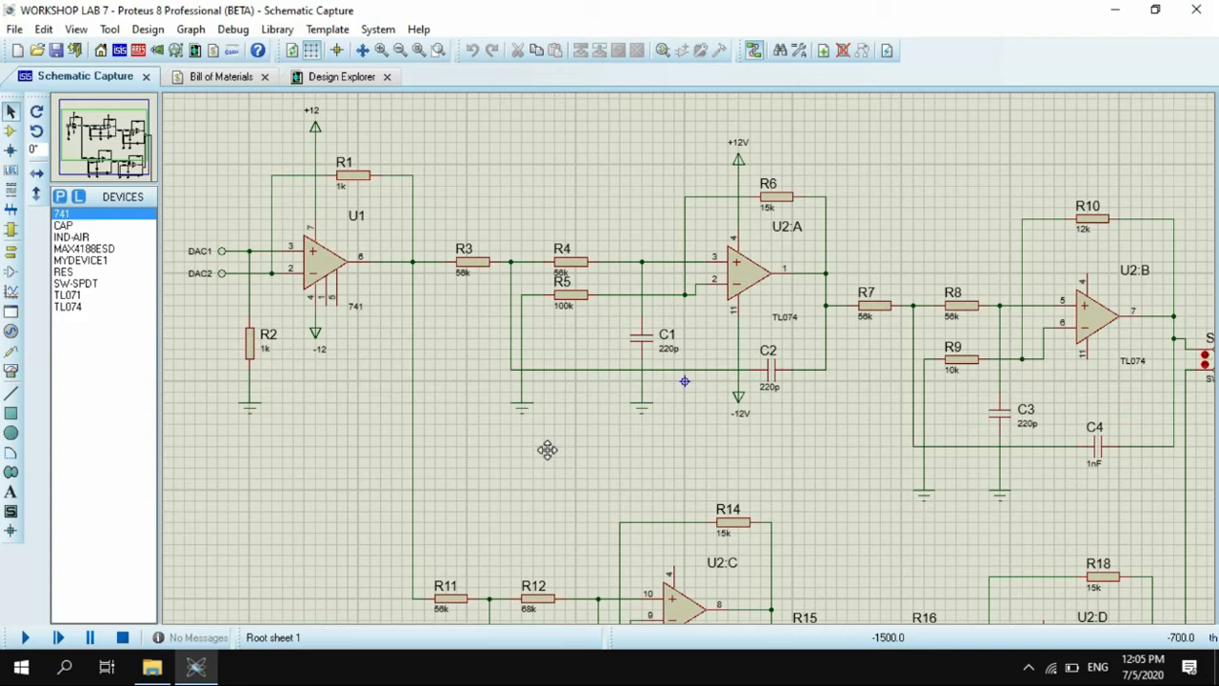
pyautogui.moveTo(546, 449); pyautogui.dragTo(477, 282)
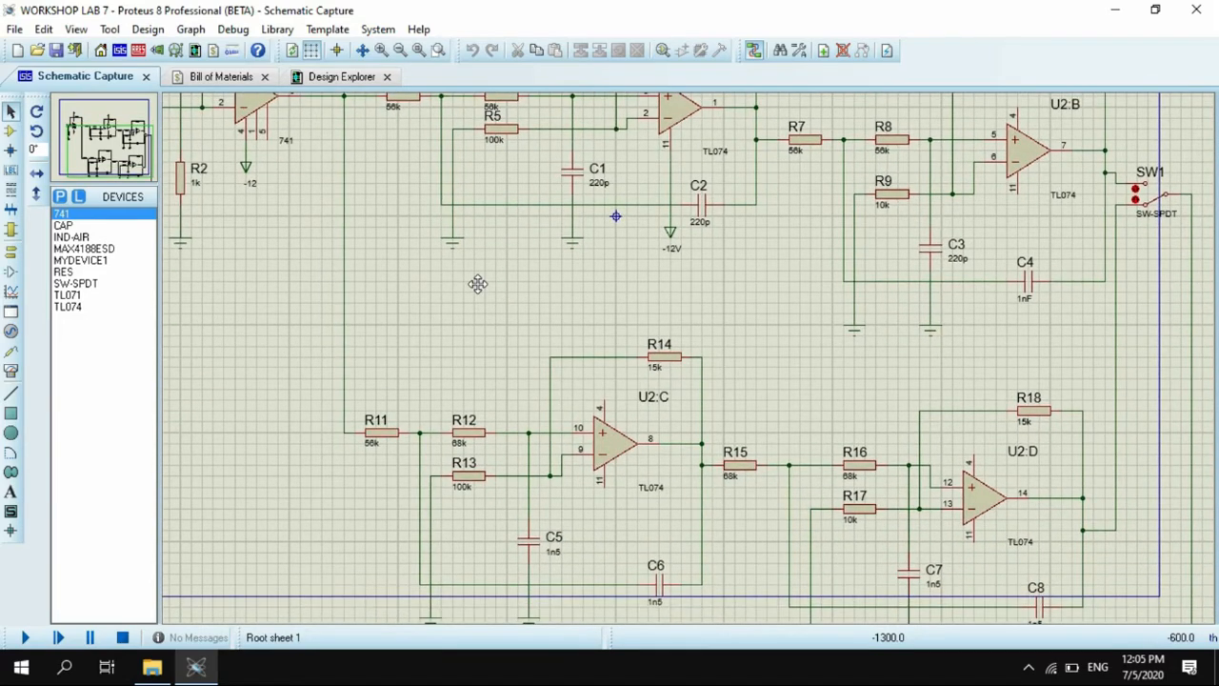
pyautogui.moveTo(477, 283); pyautogui.dragTo(570, 134)
pyautogui.moveTo(775, 530); pyautogui.dragTo(847, 348)
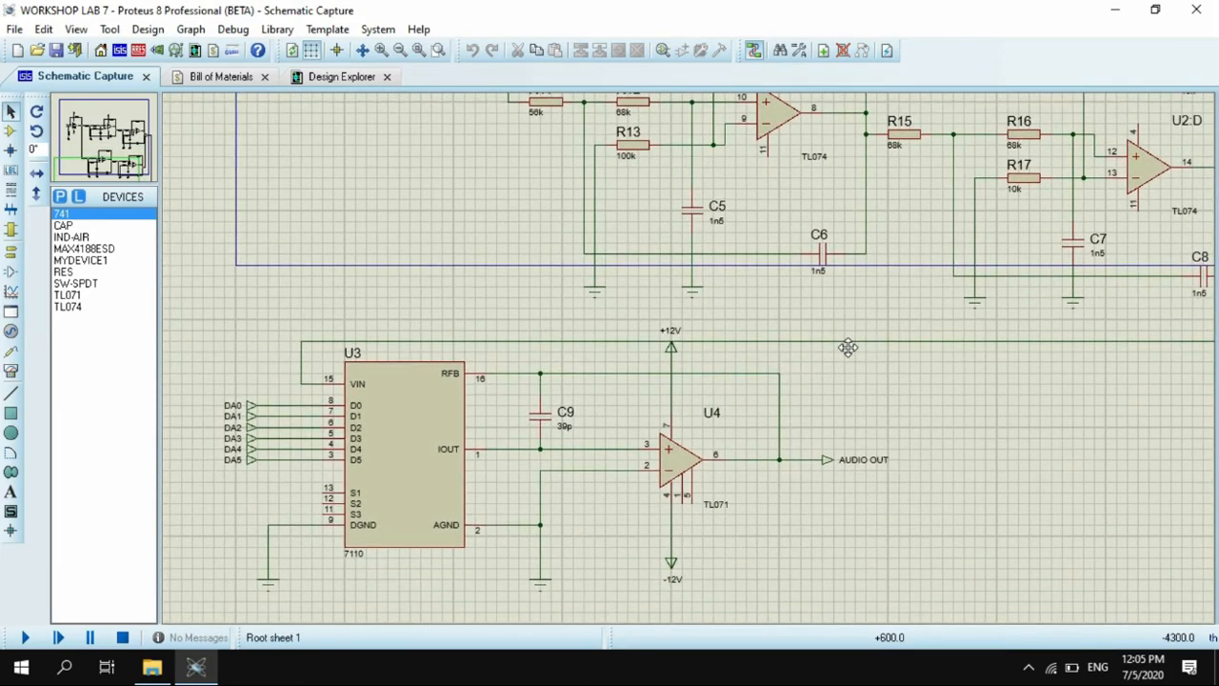
pyautogui.click(847, 349)
pyautogui.click(849, 342)
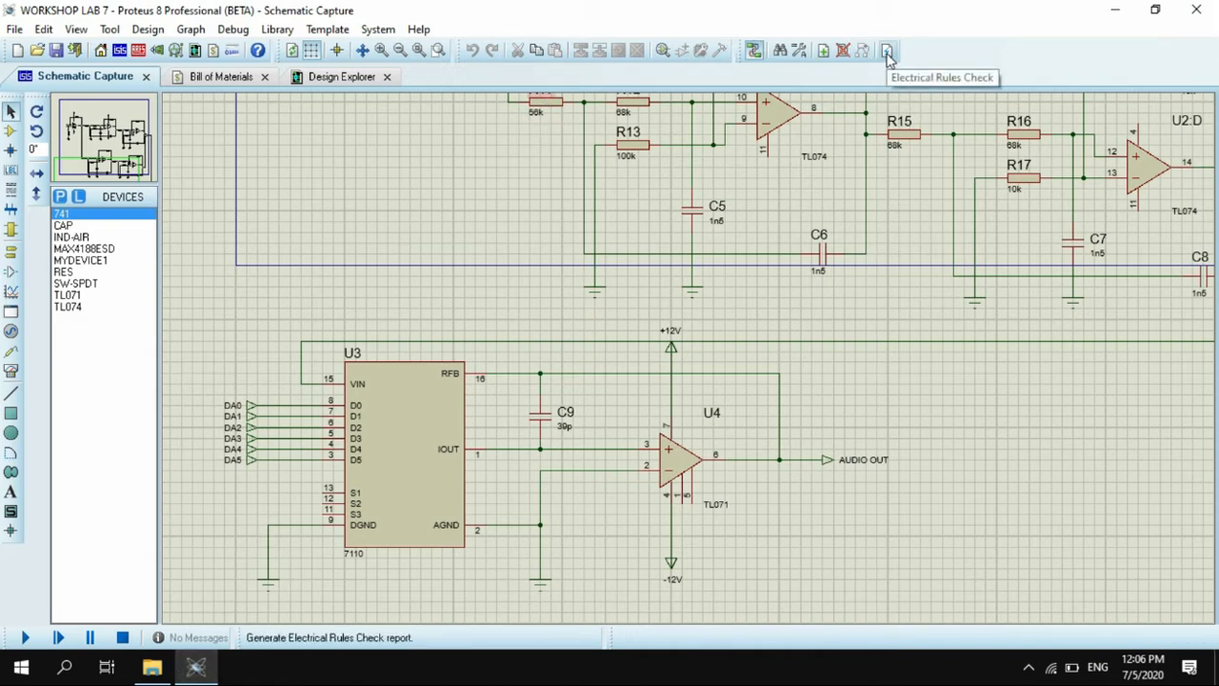
# - Close the WORKSHOP LAB 7 project and open the part1 project from the Lab 7 folder
pyautogui.click(1196, 10)
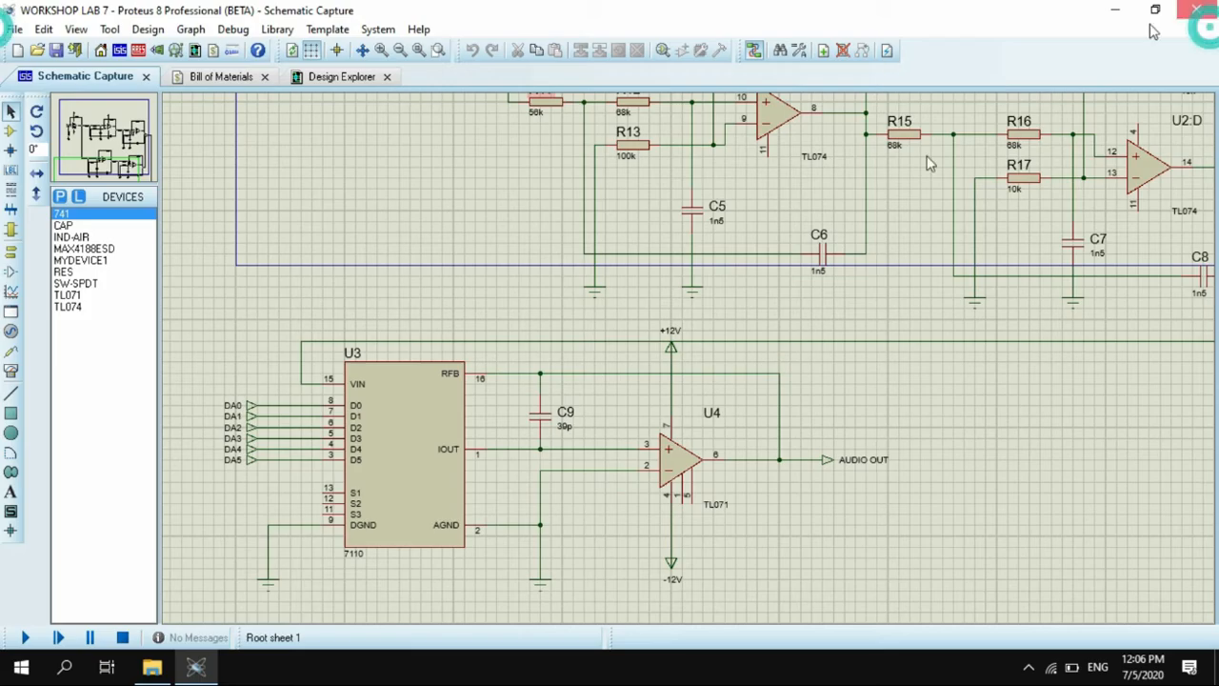
pyautogui.click(152, 667)
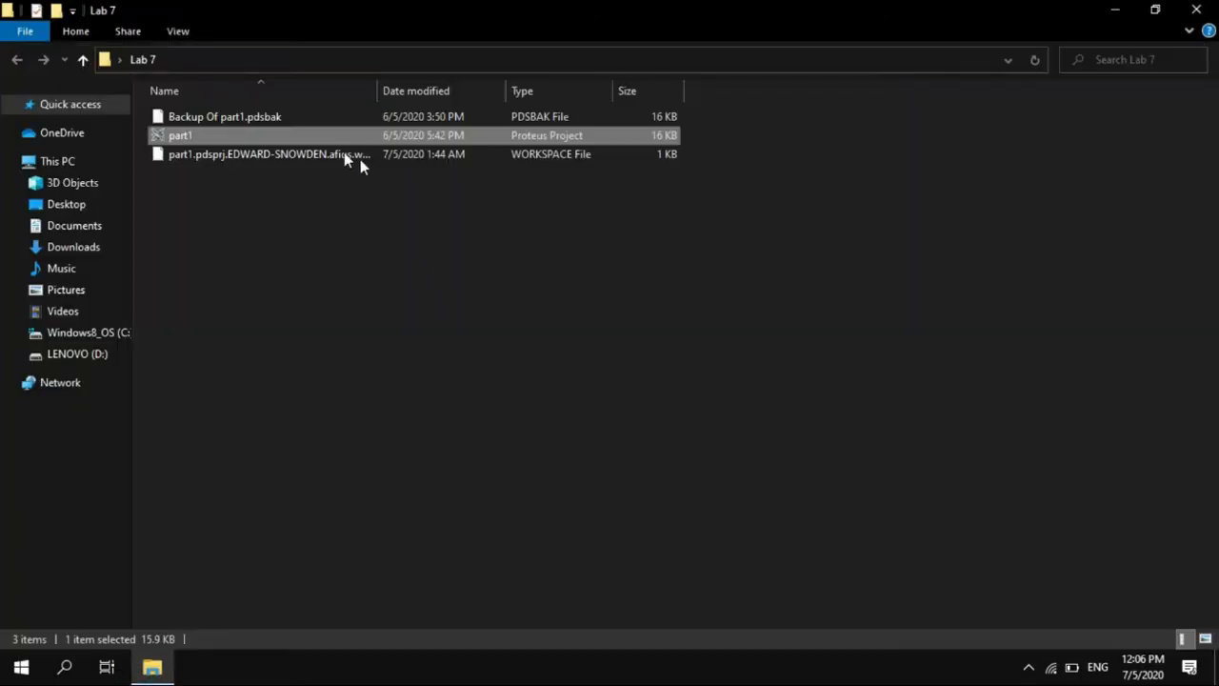
pyautogui.doubleClick(307, 137)
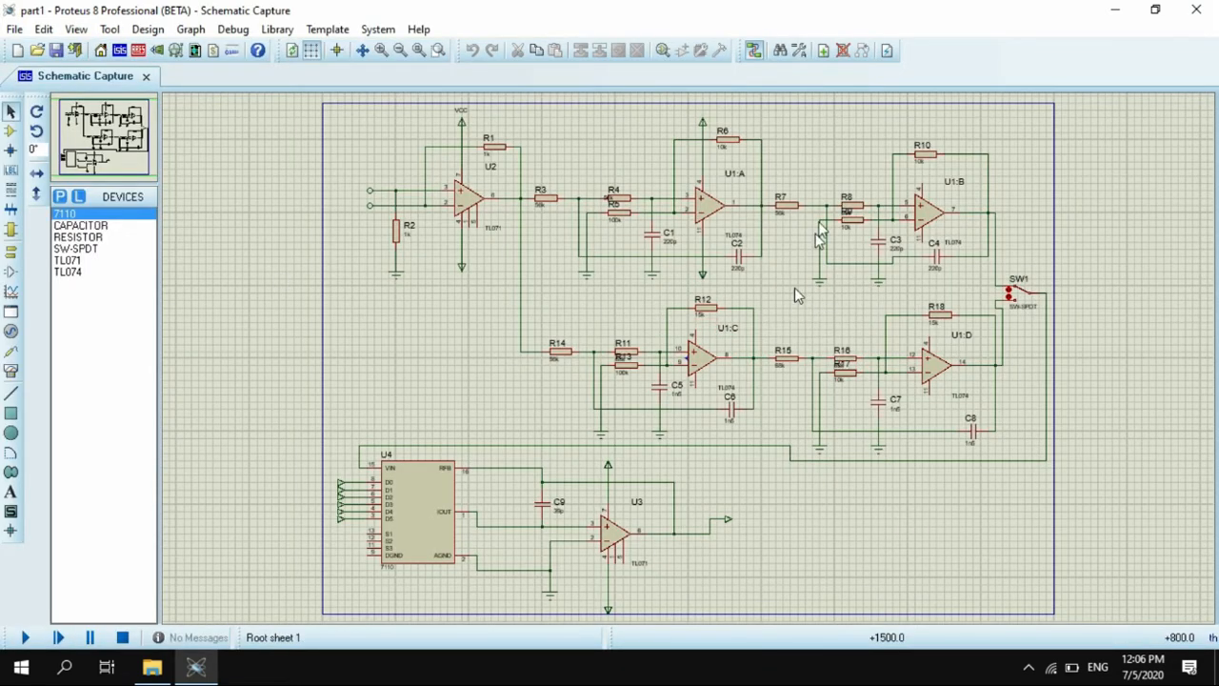
# - Run an electrical rules check on the part1 schematic, and close the report and the project
pyautogui.click(888, 53)
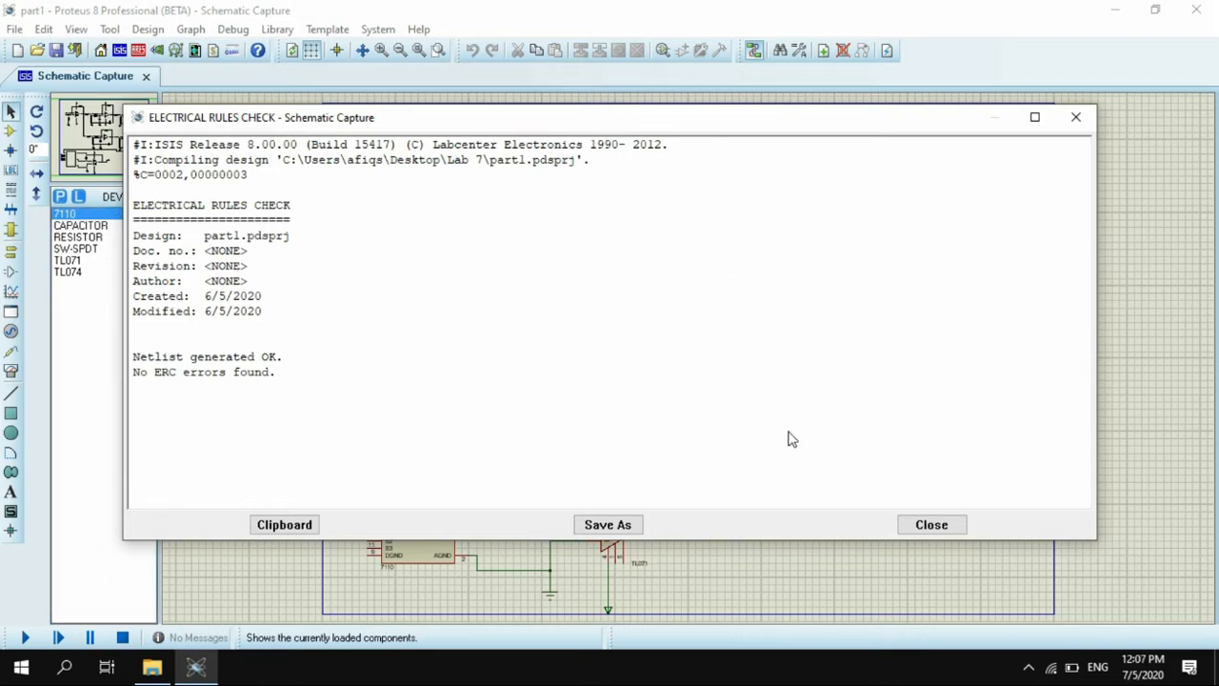
pyautogui.click(1074, 120)
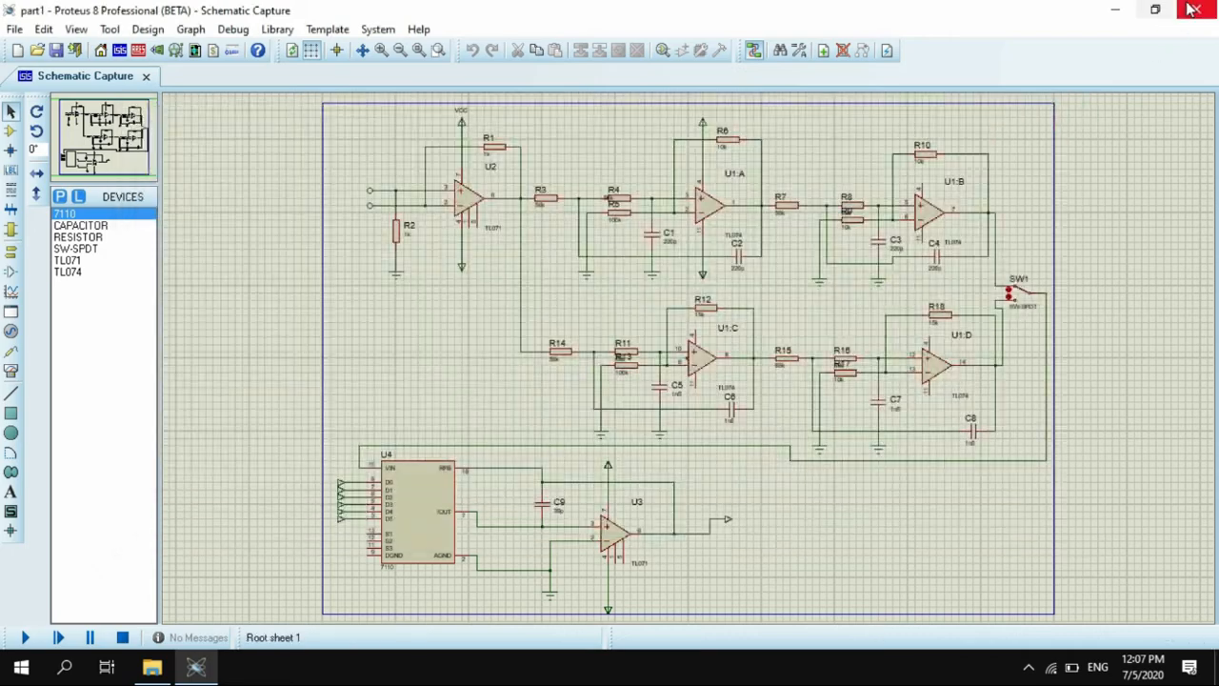
pyautogui.click(1193, 10)
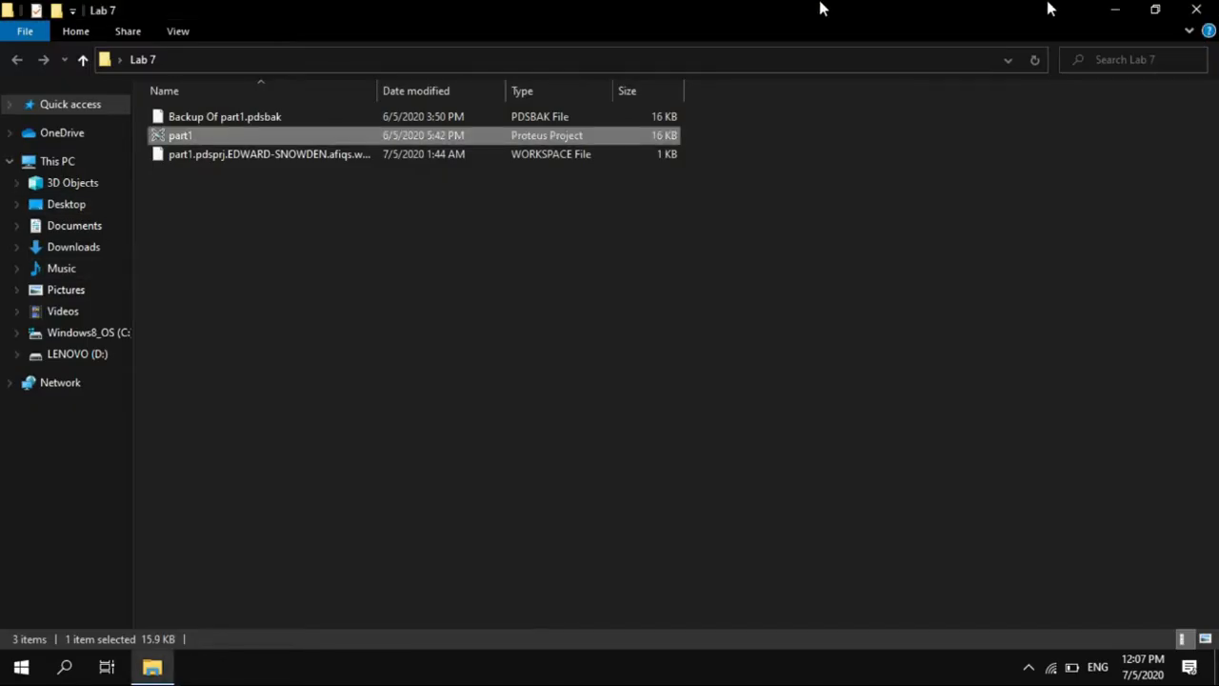
# - Reopen the WORKSHOP LAB 7 project from the desktop and bring its schematic into view
pyautogui.click(1117, 15)
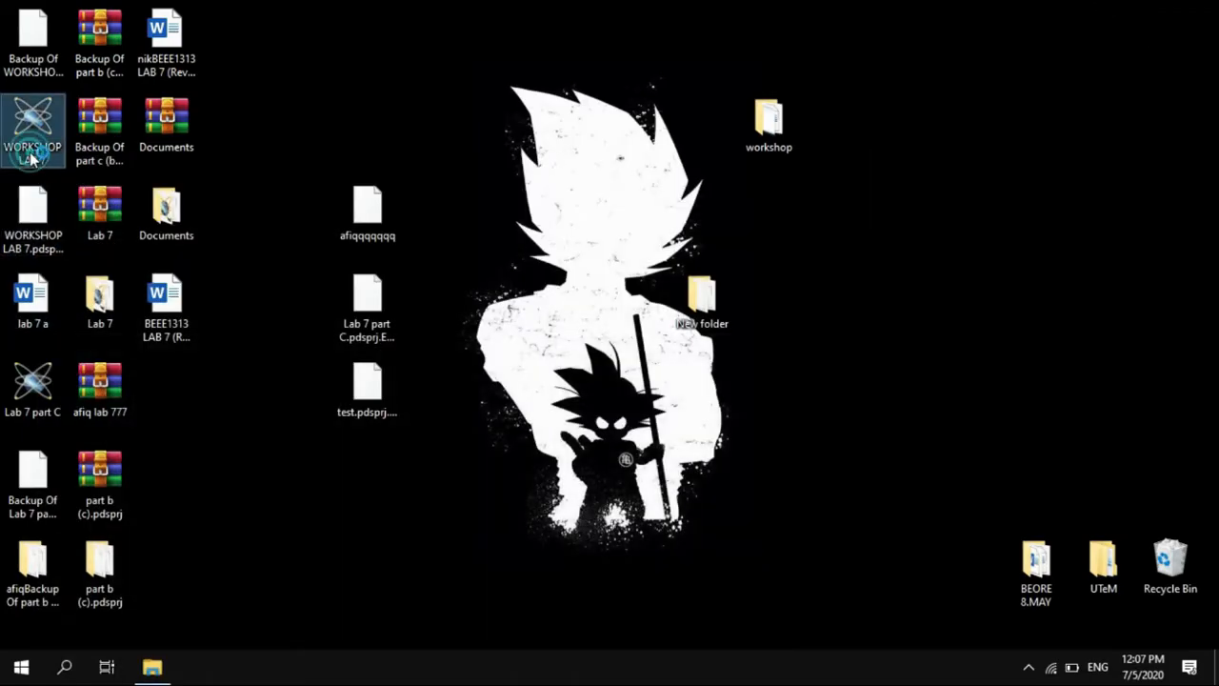
pyautogui.click(160, 670)
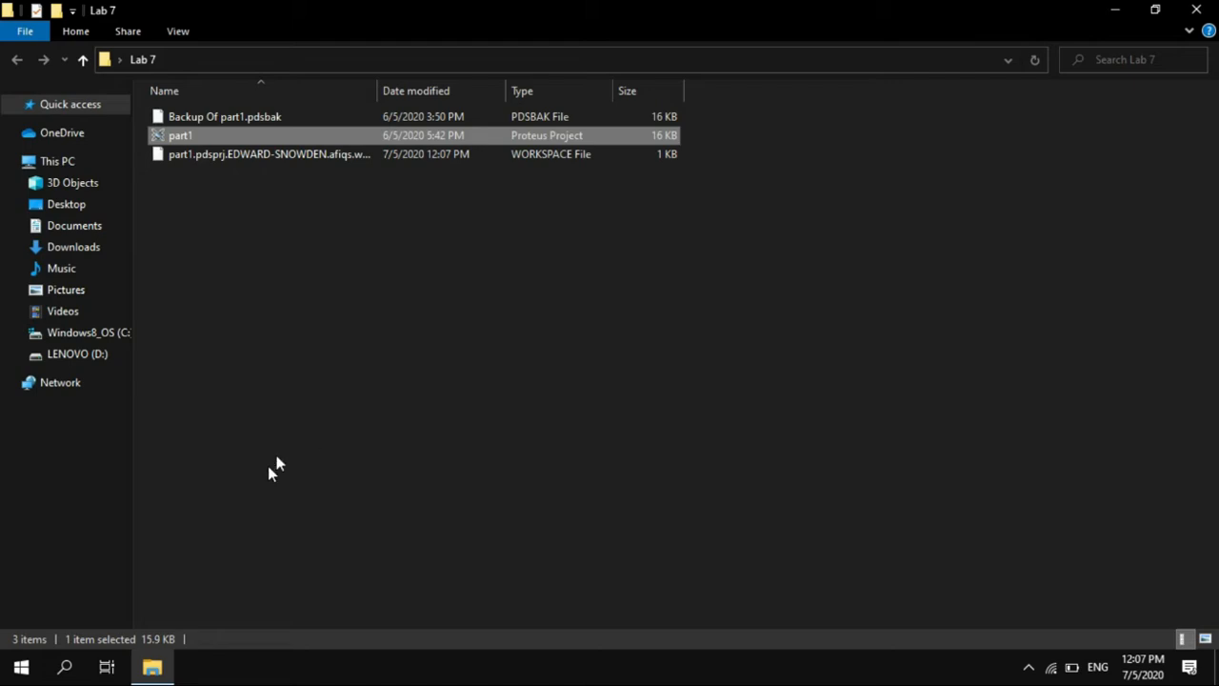
pyautogui.click(198, 675)
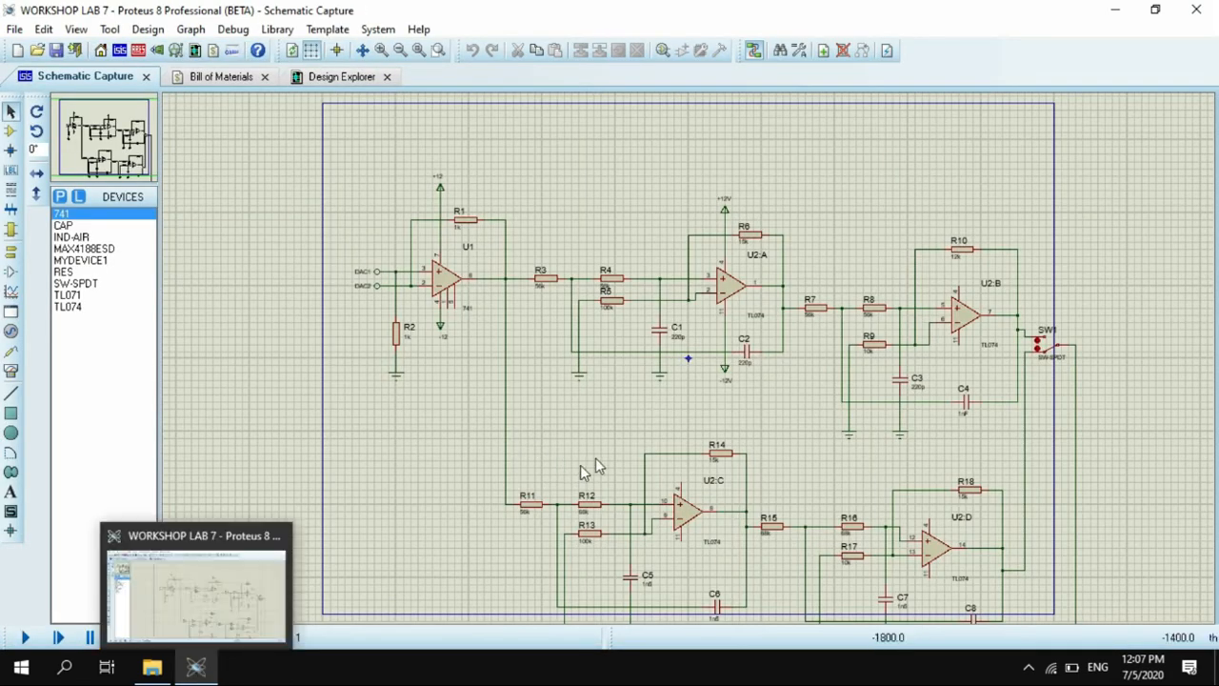
pyautogui.middleClick(612, 414)
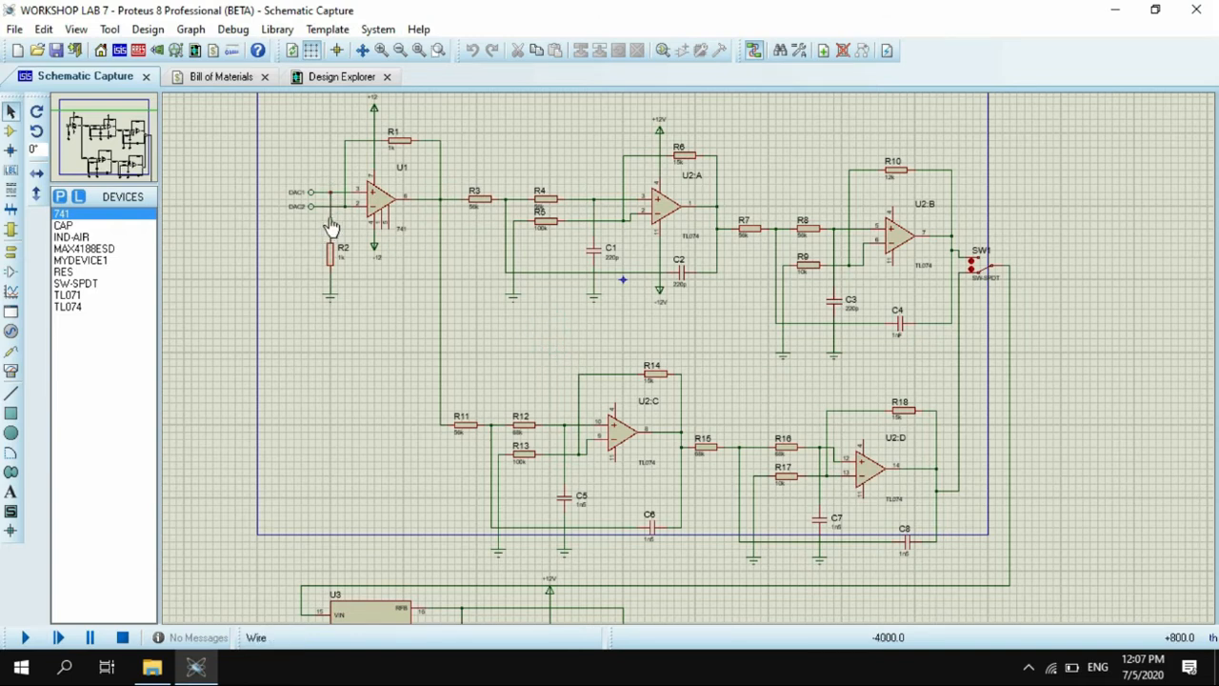
# - Generate the bill of materials and review its part categories from modules and capacitors down to miscellaneous and totals
pyautogui.click(218, 54)
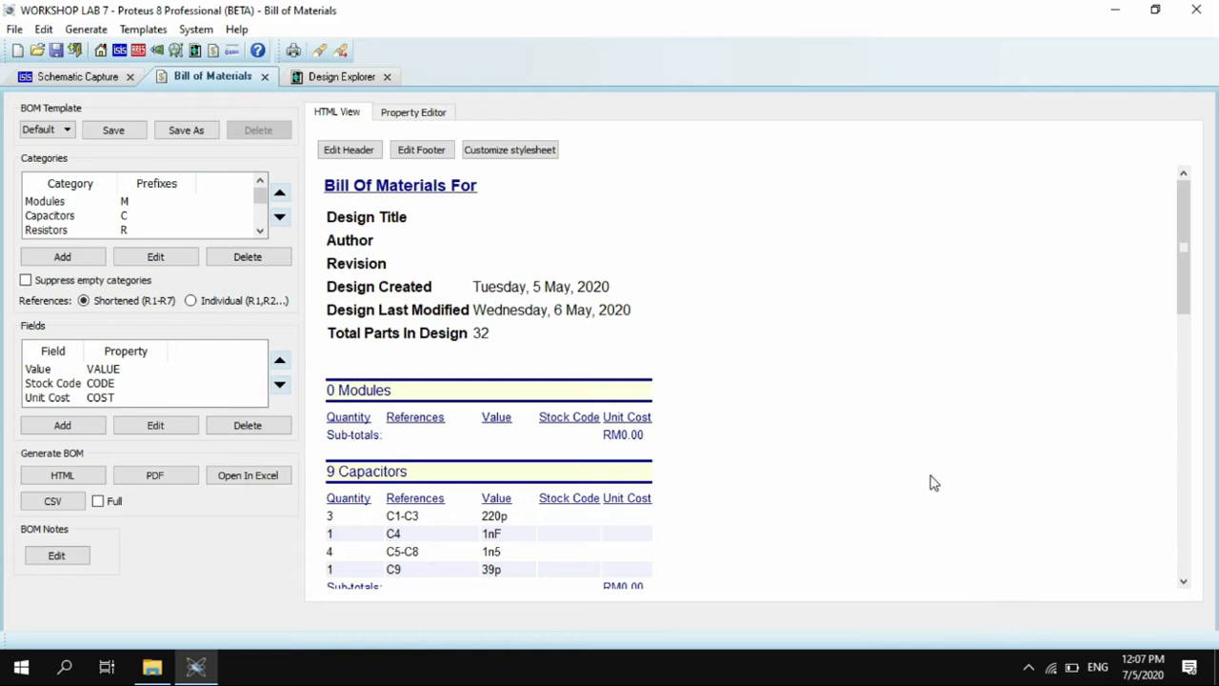
pyautogui.scroll(-1, 933, 483)
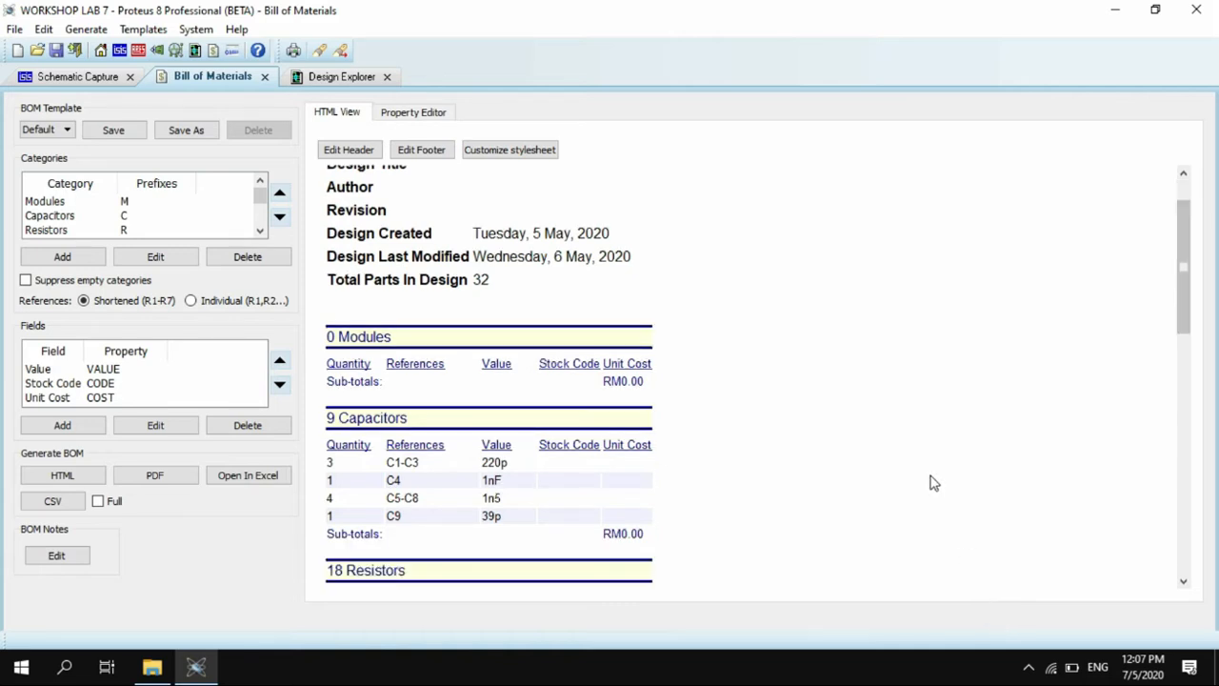
pyautogui.scroll(-1, 933, 483)
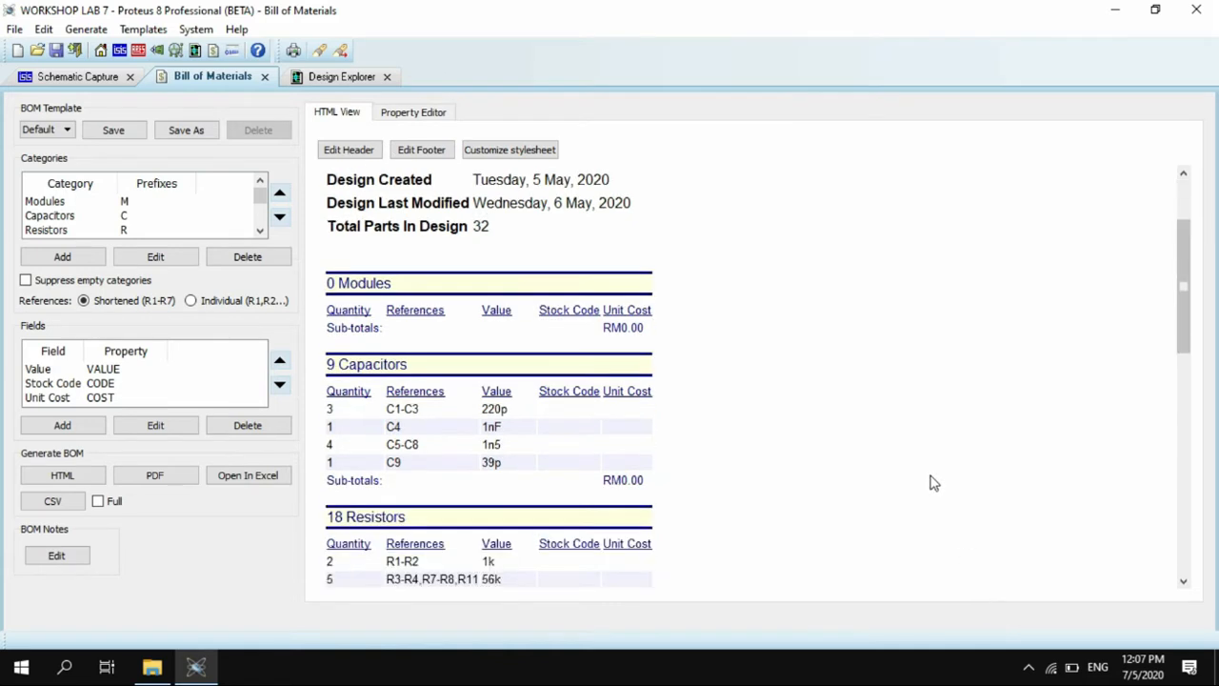
pyautogui.scroll(-1, 933, 483)
pyautogui.scroll(-1, 933, 483)
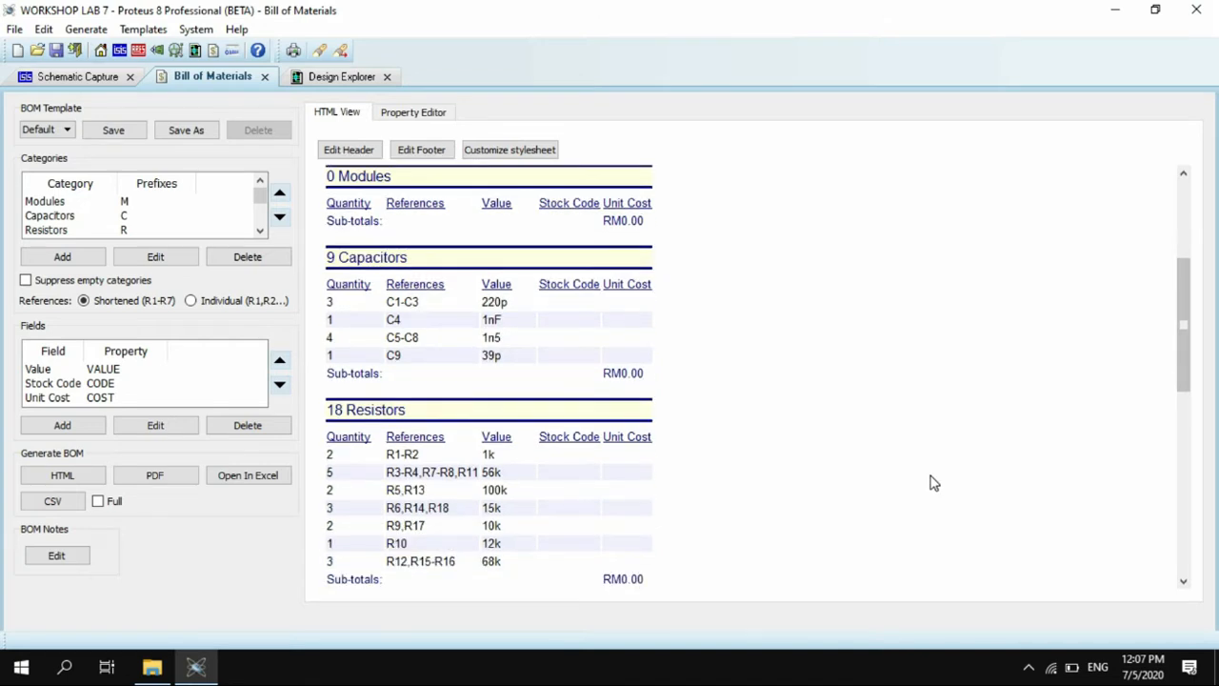
pyautogui.scroll(-1, 933, 483)
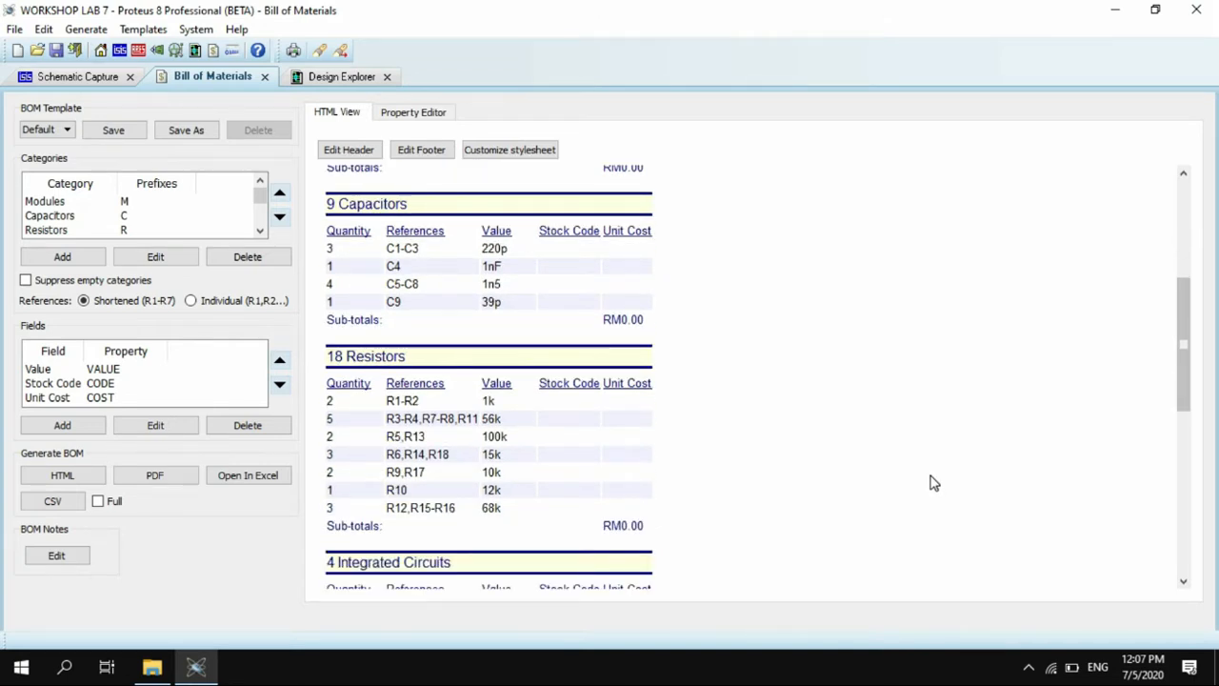
pyautogui.scroll(-2, 933, 483)
pyautogui.scroll(-1, 933, 483)
pyautogui.scroll(-2, 933, 483)
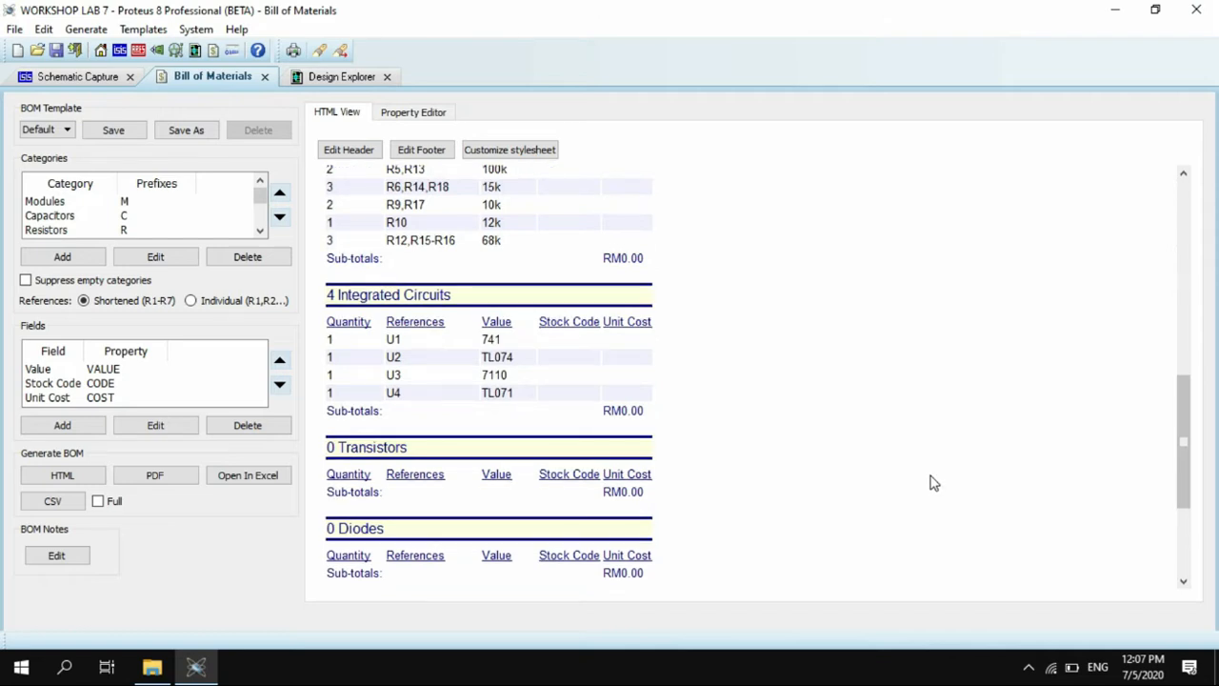
pyautogui.scroll(-1, 934, 483)
pyautogui.scroll(-2, 934, 483)
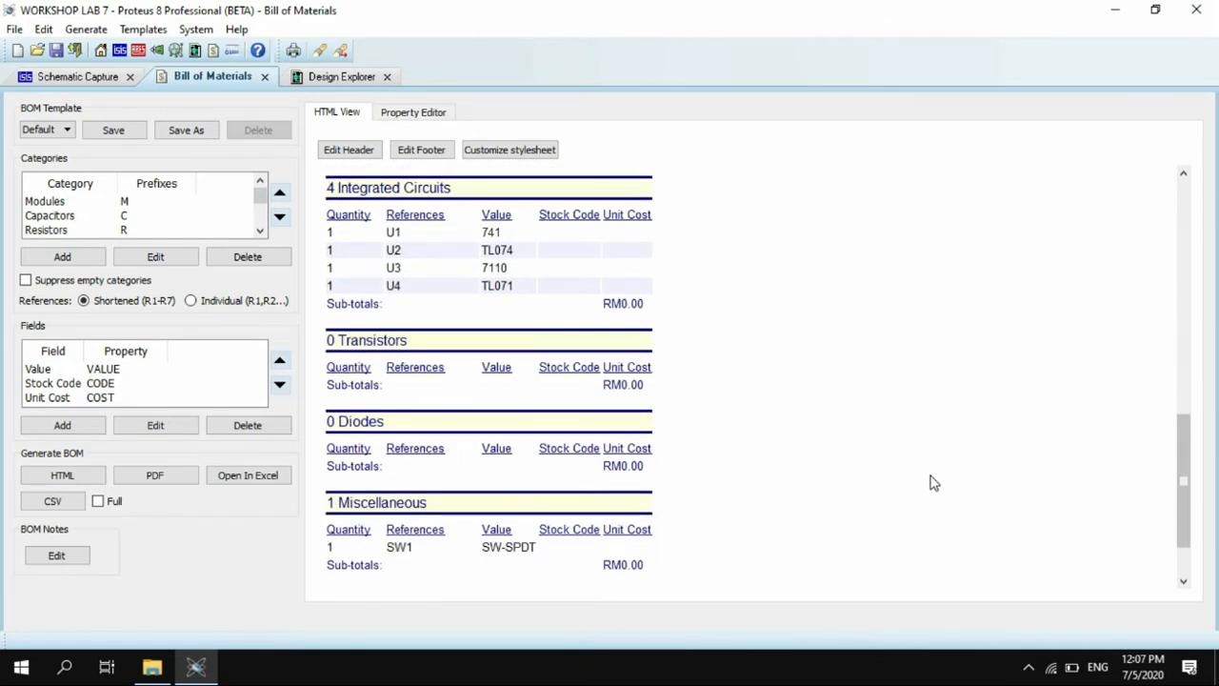
pyautogui.scroll(-1, 934, 482)
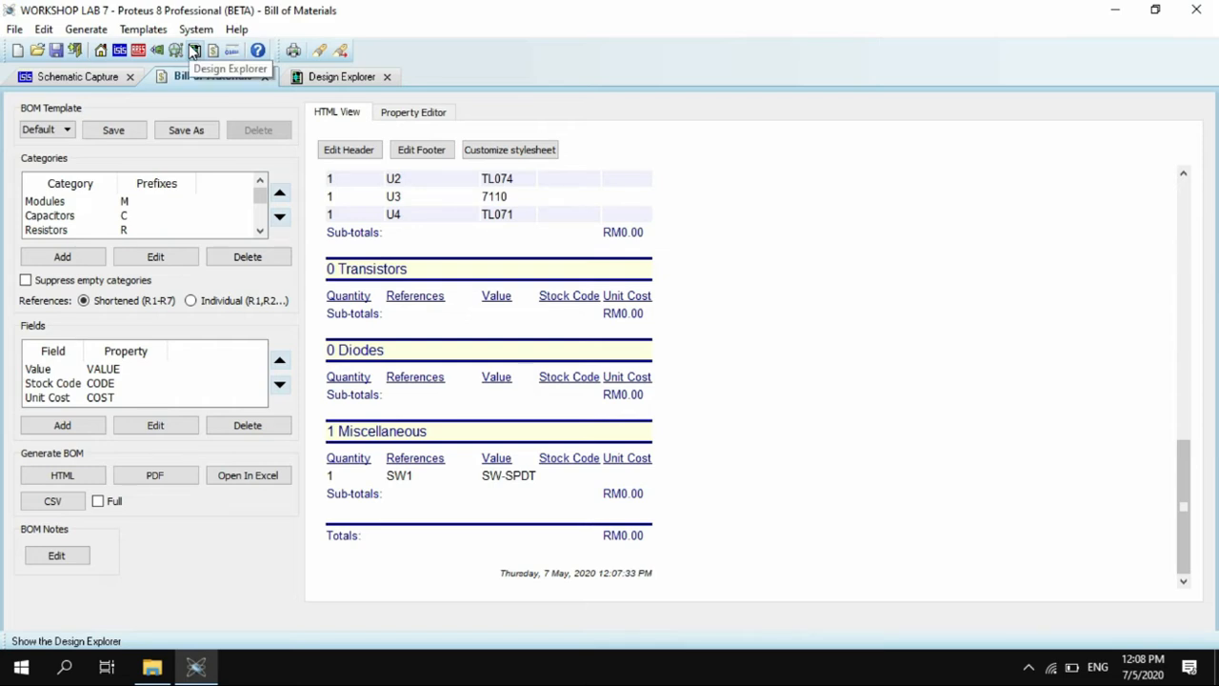
# - Review the parts and packages in the Design Explorer's physical part list and switch from it to the netlist view
pyautogui.click(193, 51)
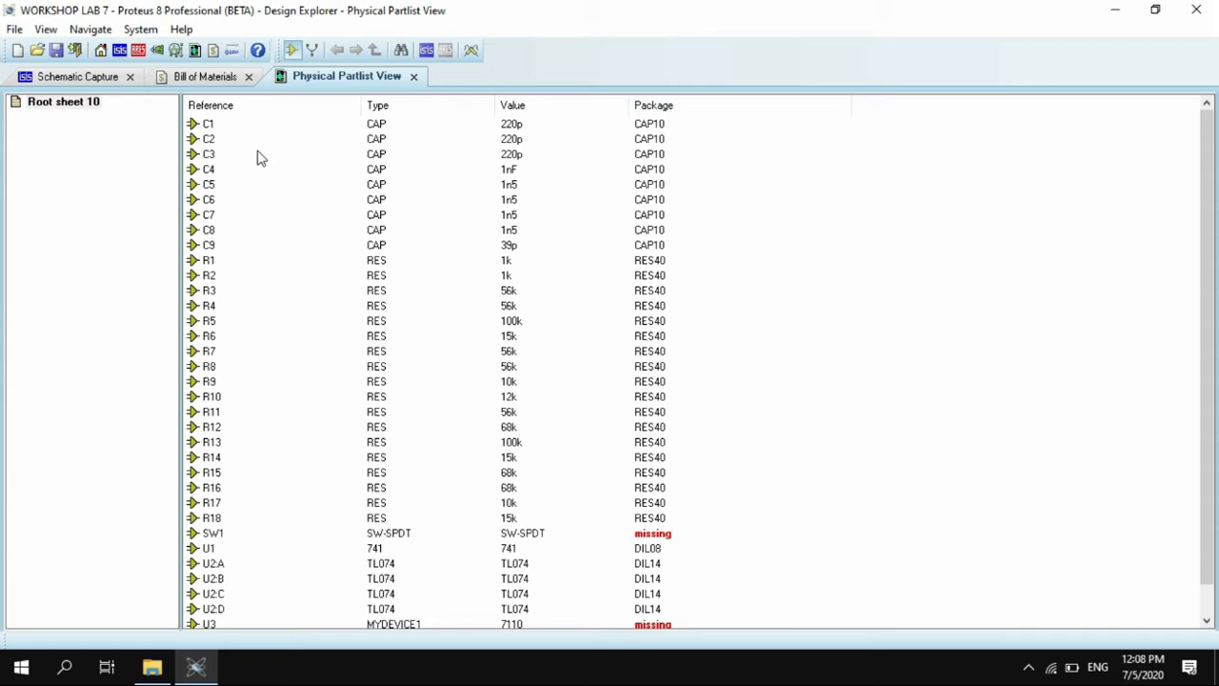
pyautogui.scroll(-1, 293, 289)
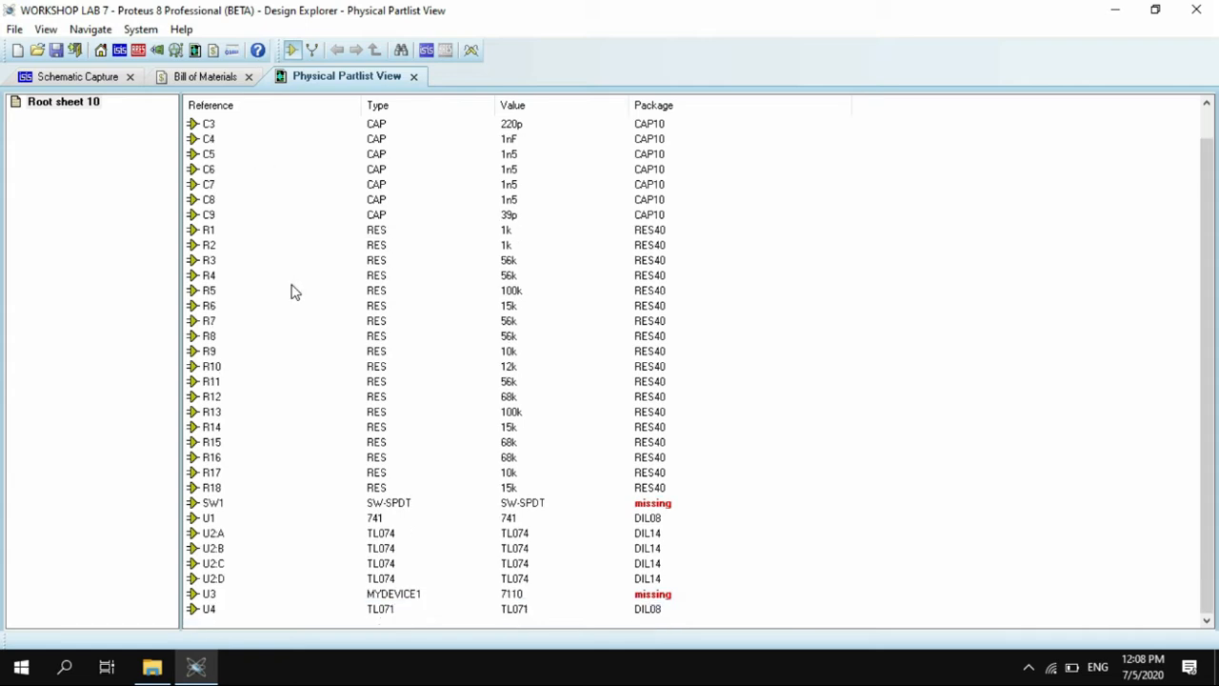
pyautogui.click(219, 579)
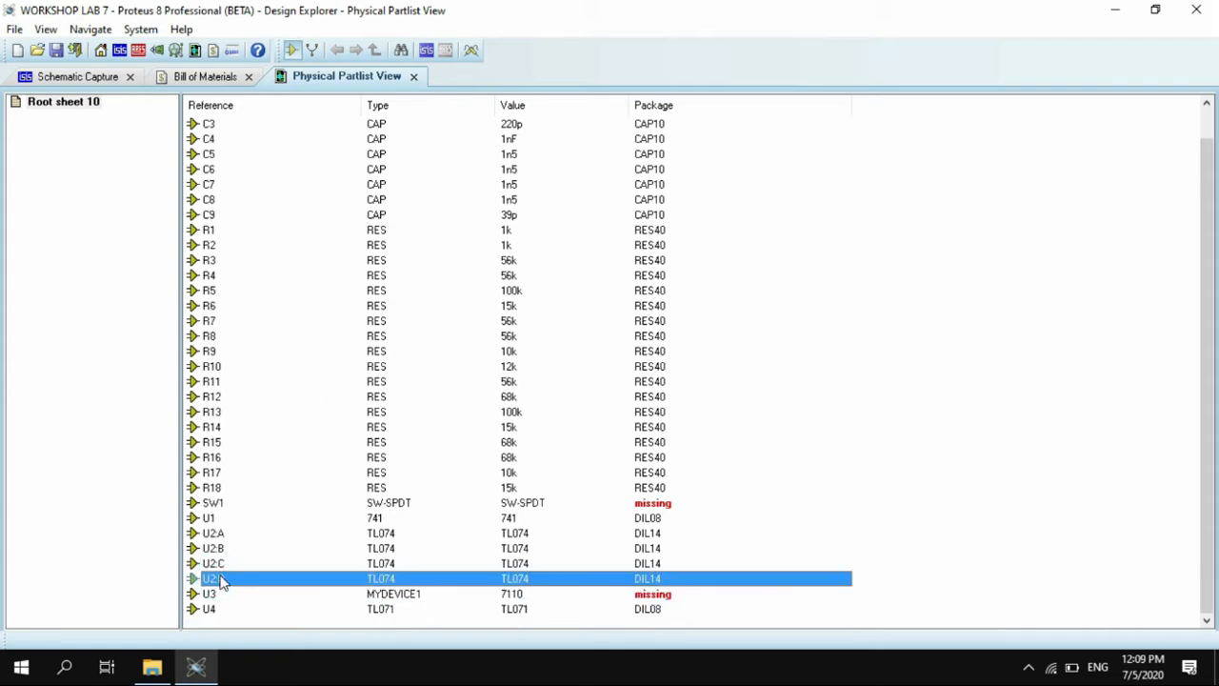
pyautogui.rightClick(219, 581)
pyautogui.click(286, 441)
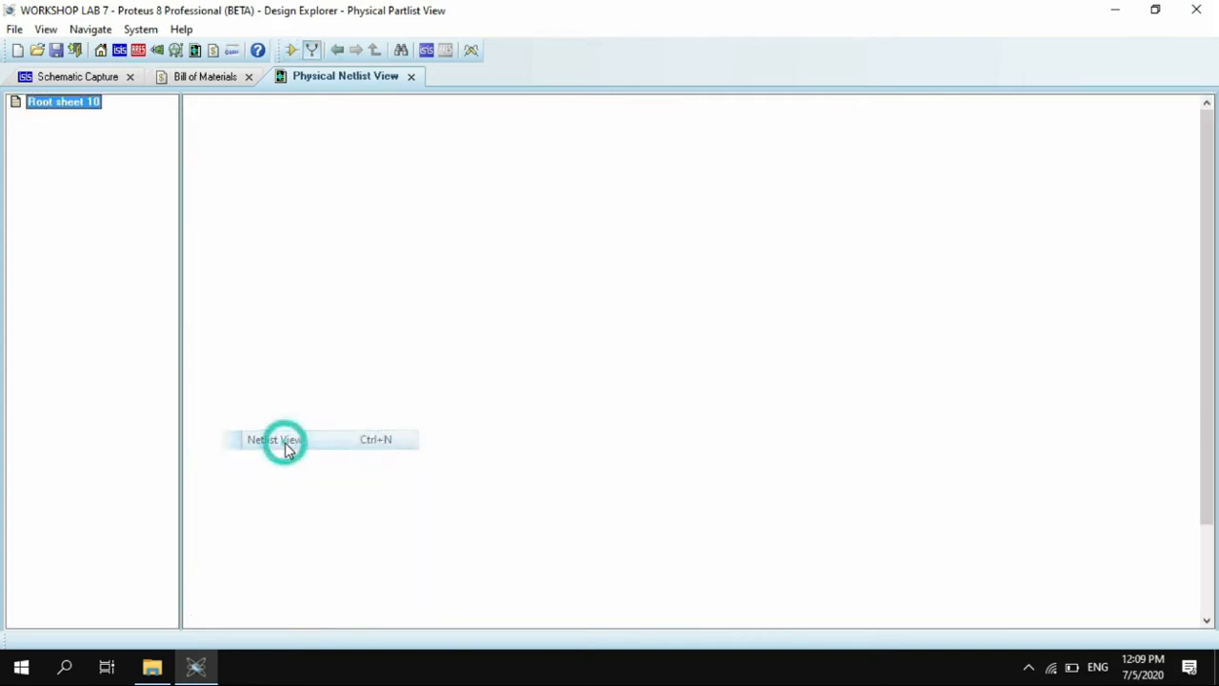
# - Inspect the pin connections of nets DAC1, #00007, #00002 and #00026 in the netlist, finishing on DAC1
pyautogui.doubleClick(226, 127)
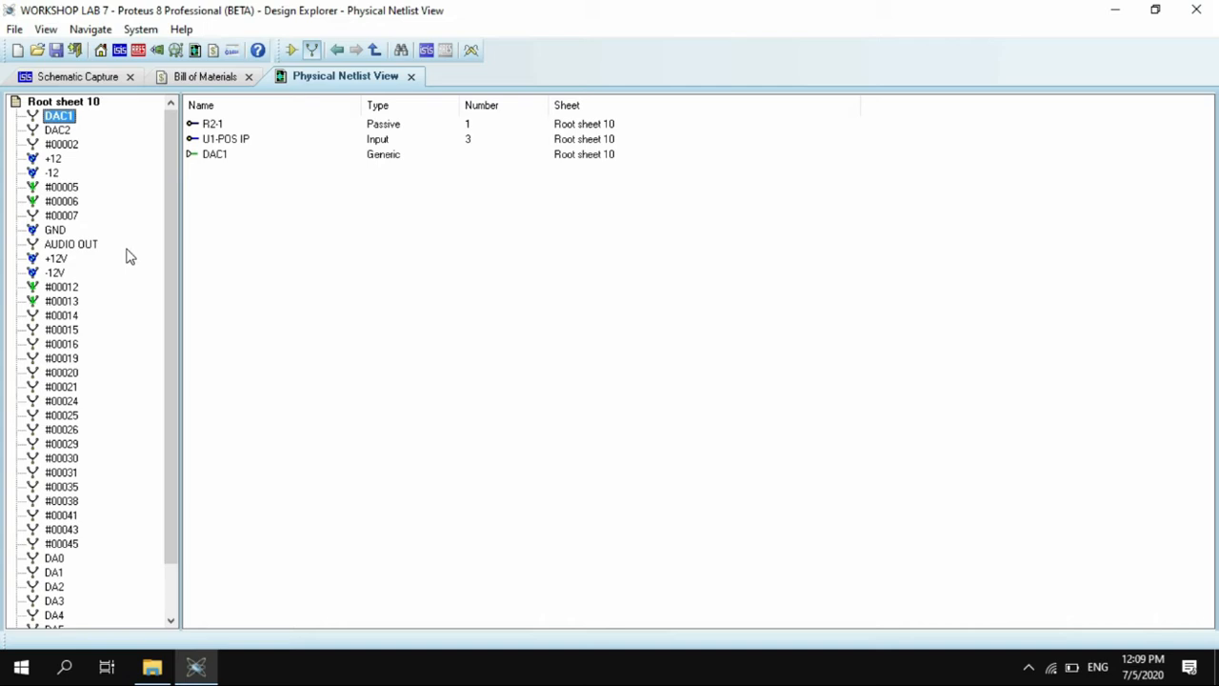
pyautogui.click(67, 215)
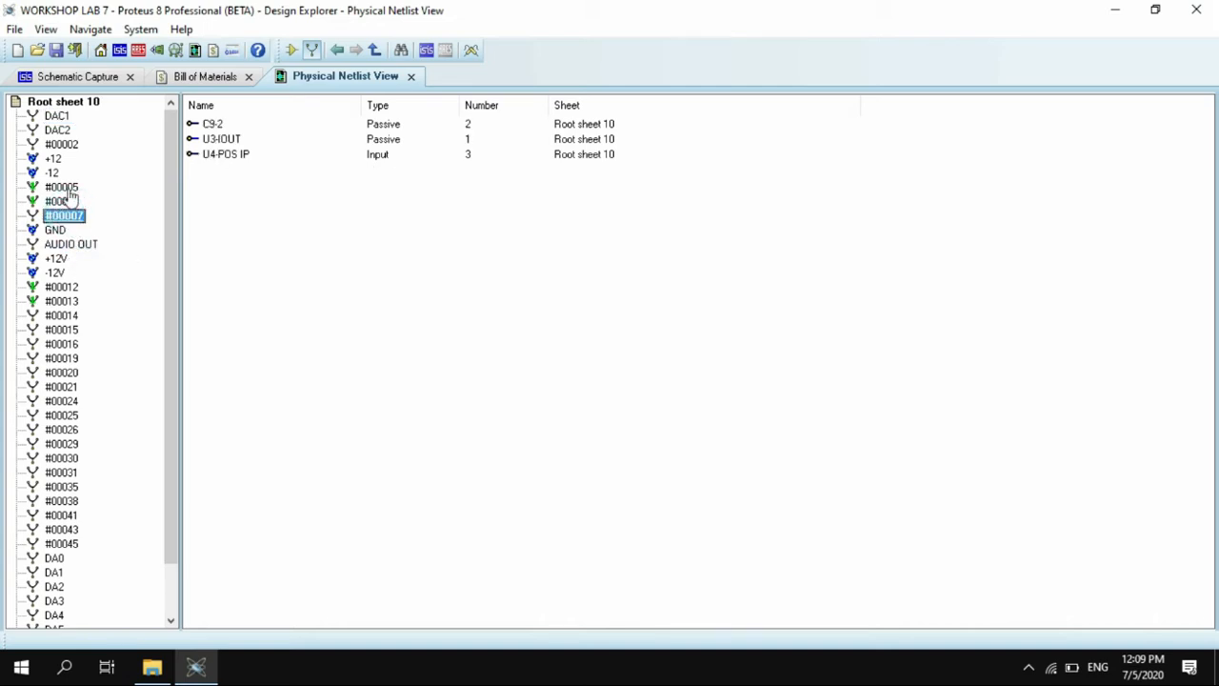
pyautogui.click(61, 144)
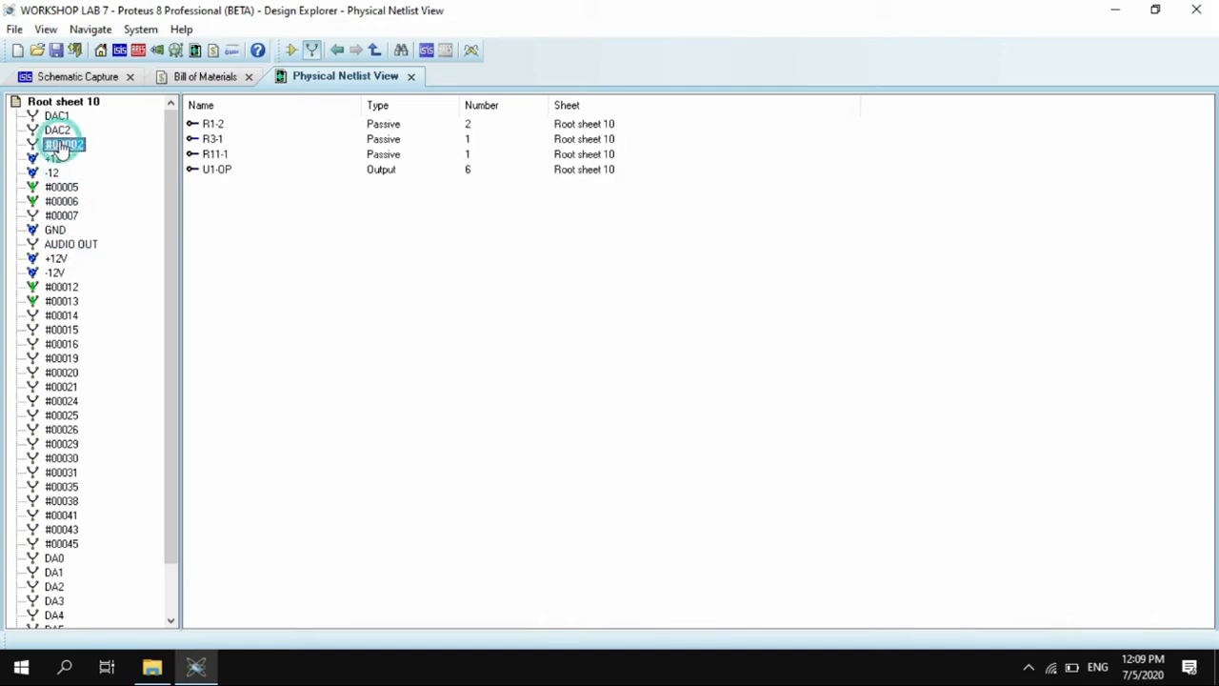
pyautogui.click(71, 430)
pyautogui.click(55, 117)
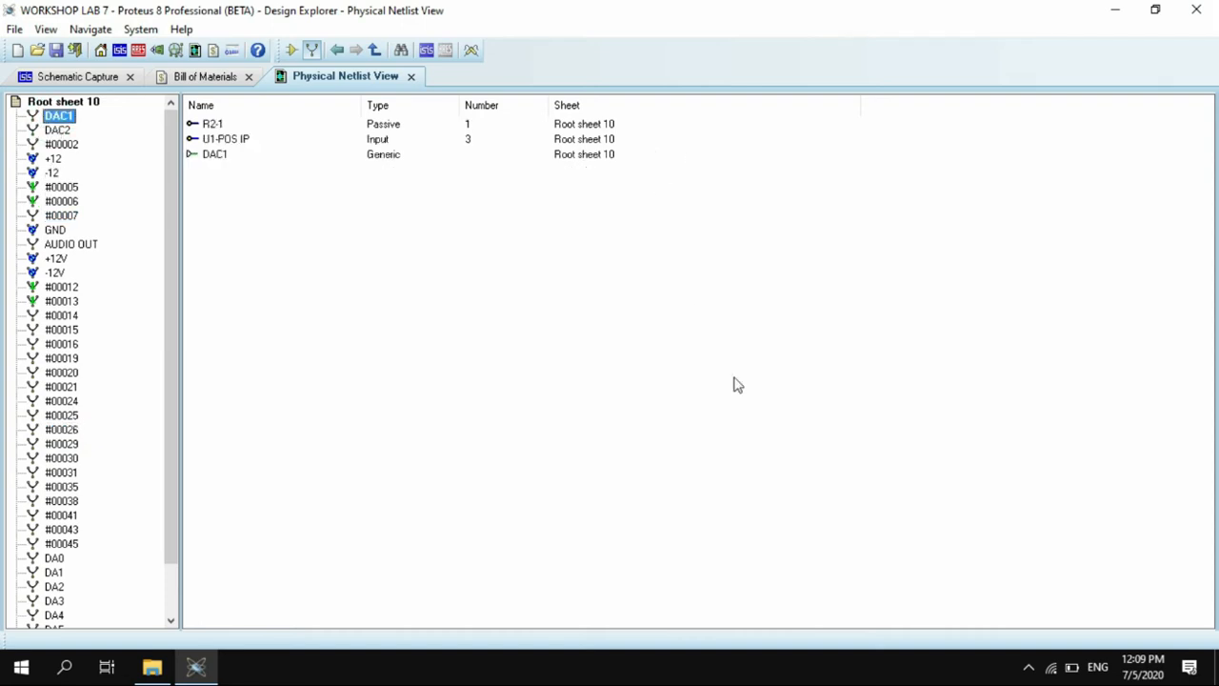
pyautogui.click(1029, 673)
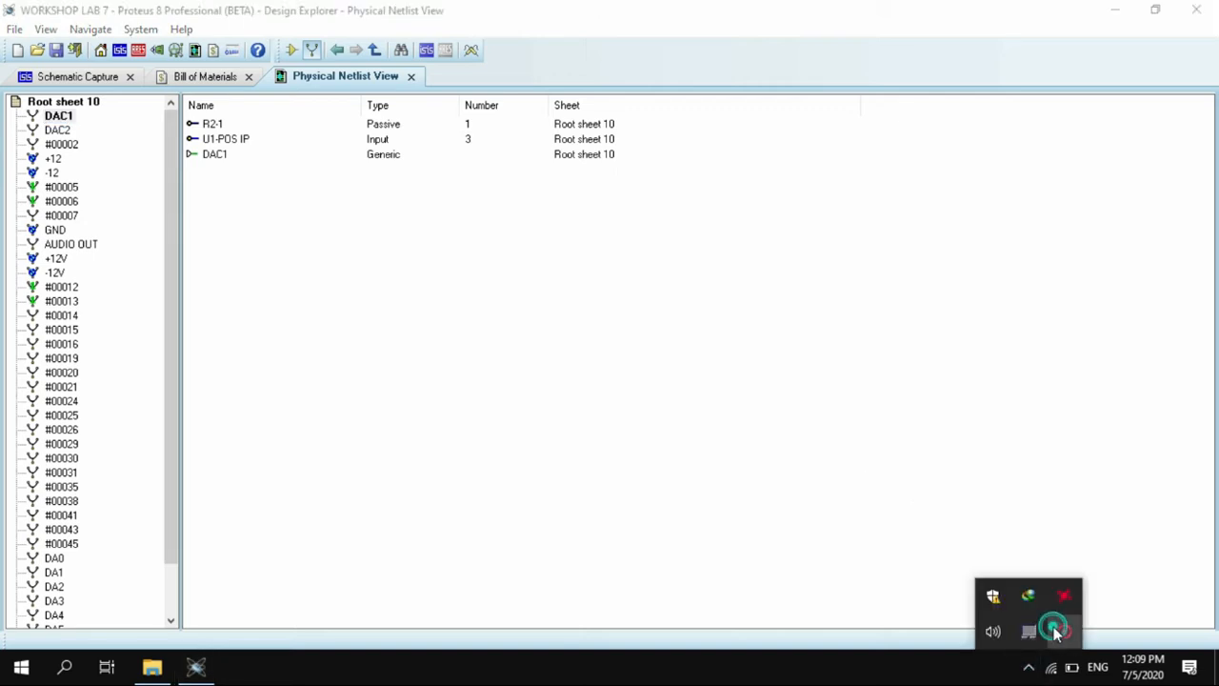
pyautogui.rightClick(1067, 633)
pyautogui.click(1061, 638)
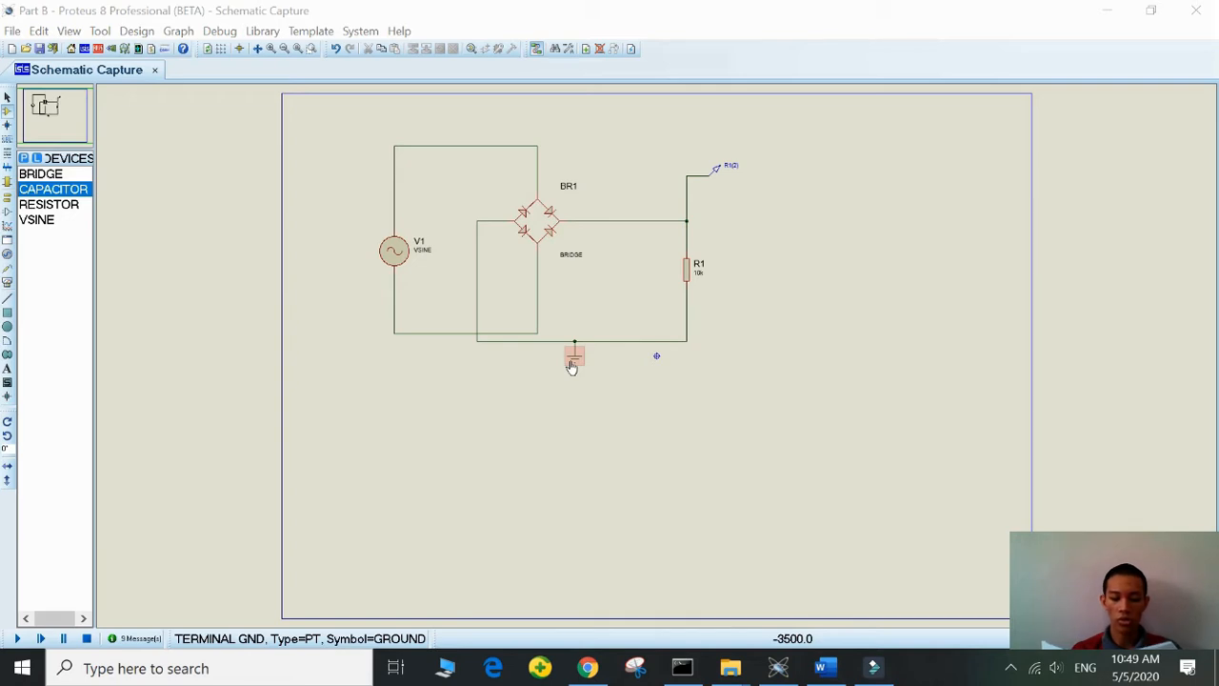
# - Review the amplitude and frequency settings in the properties of the sine source V1, leaving them as they are
pyautogui.click(391, 262)
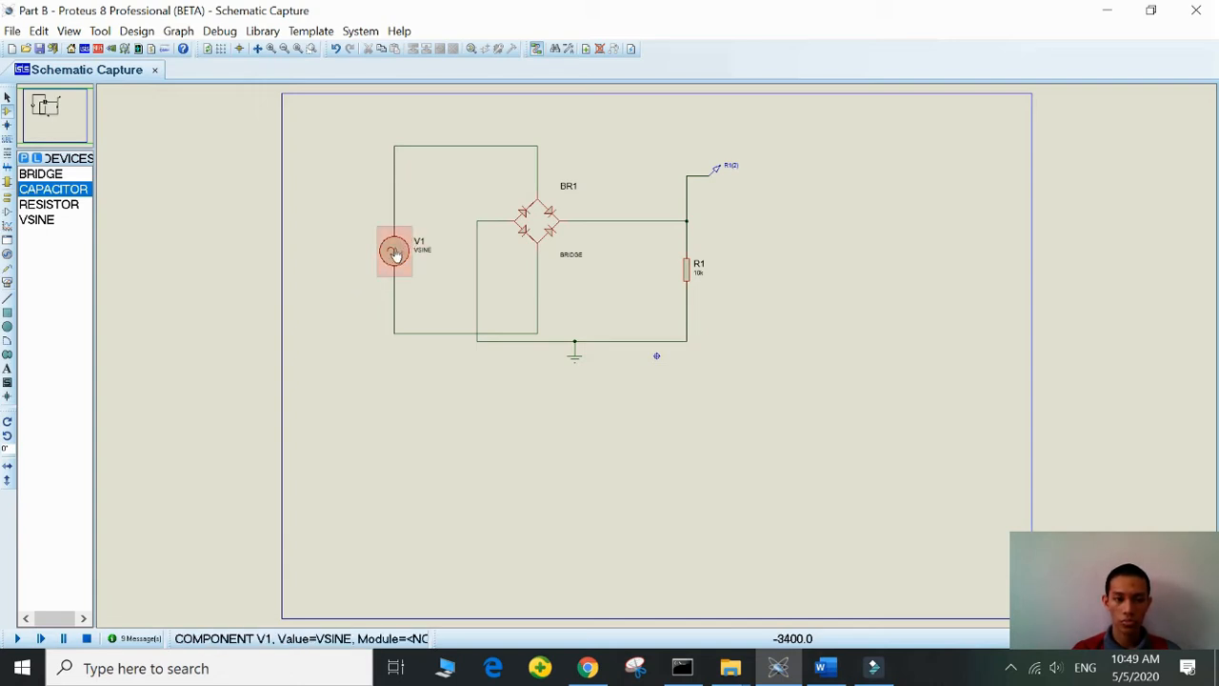
pyautogui.doubleClick(394, 255)
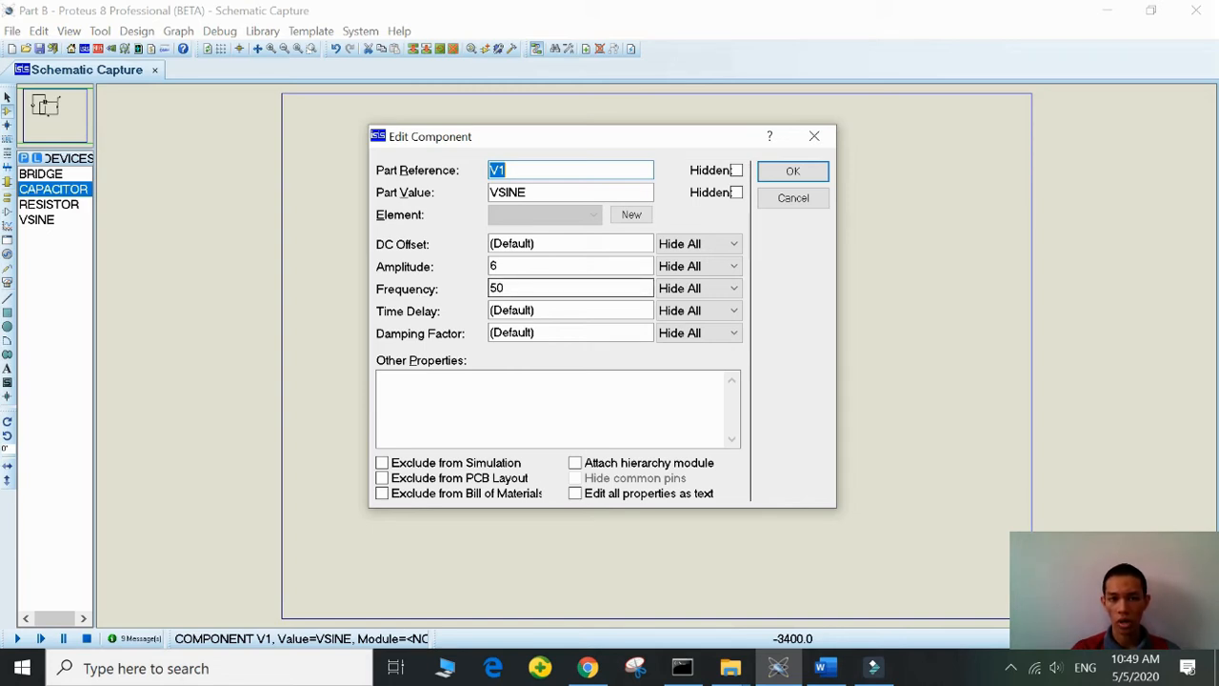
pyautogui.click(795, 171)
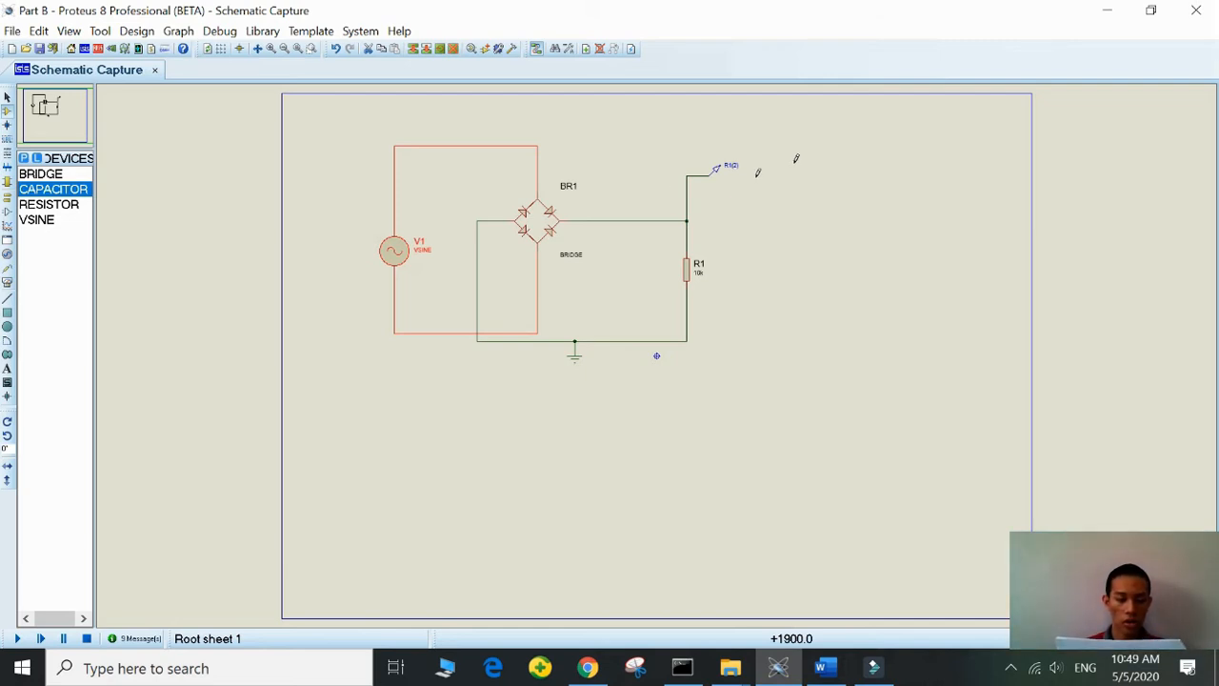
# - Place a wide analogue simulation graph in the empty area of the sheet below the rectifier circuit
pyautogui.click(6, 226)
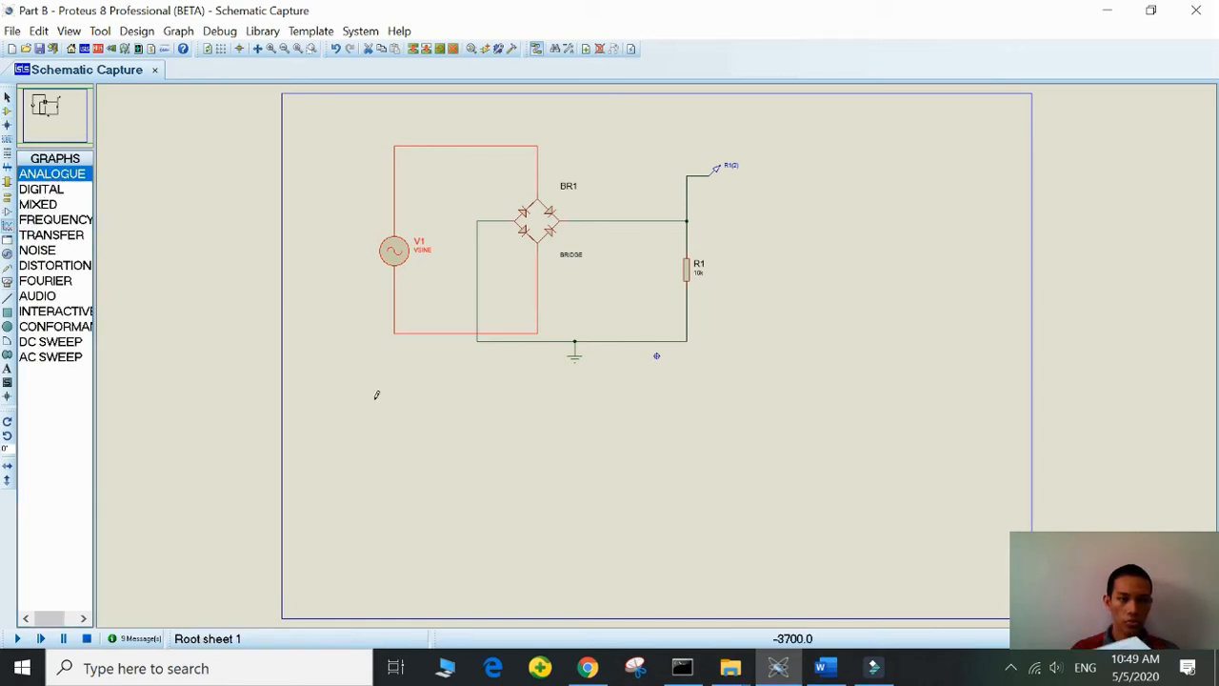
pyautogui.click(321, 392)
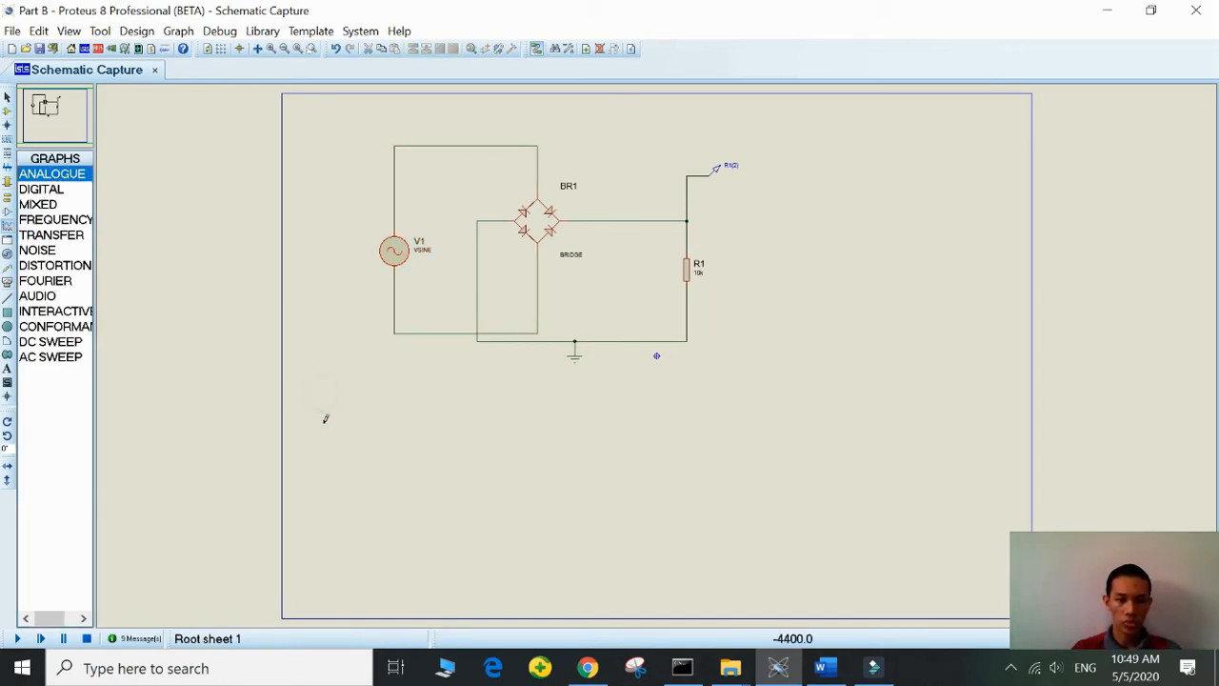
pyautogui.moveTo(320, 385); pyautogui.dragTo(1015, 580)
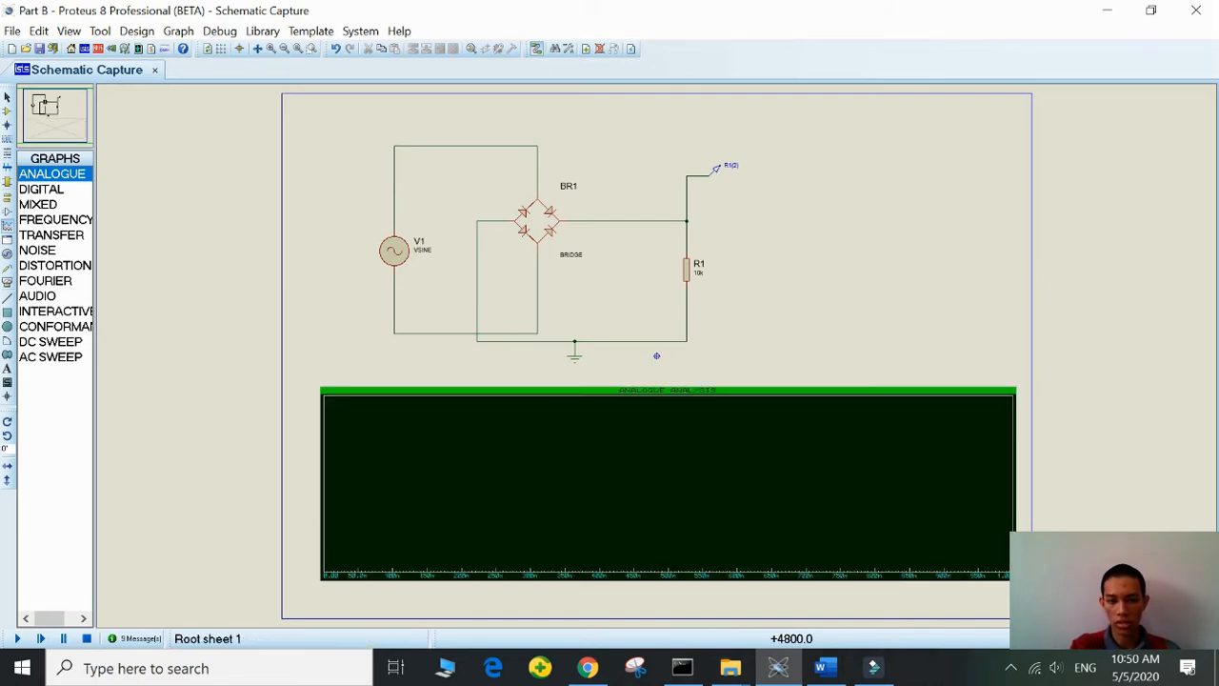
pyautogui.click(1015, 580)
pyautogui.rightClick(144, 200)
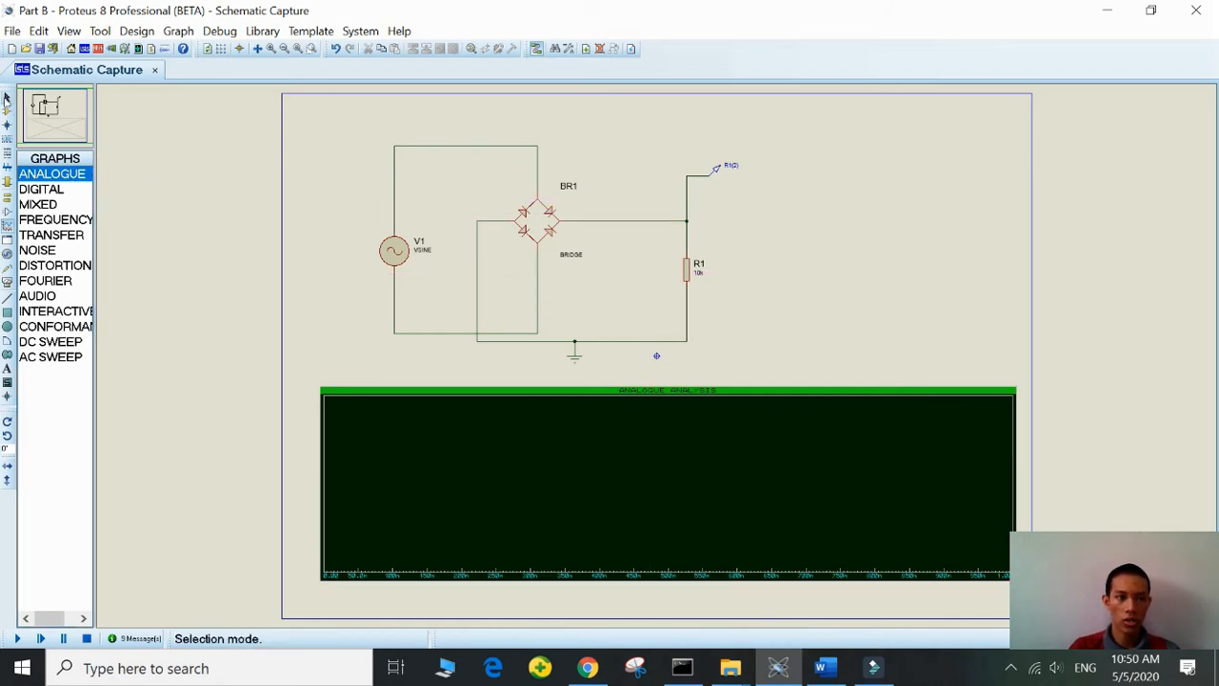
# - Add the R1(2) voltage probe to the analogue graph as a trace and simulate the graph
pyautogui.click(6, 98)
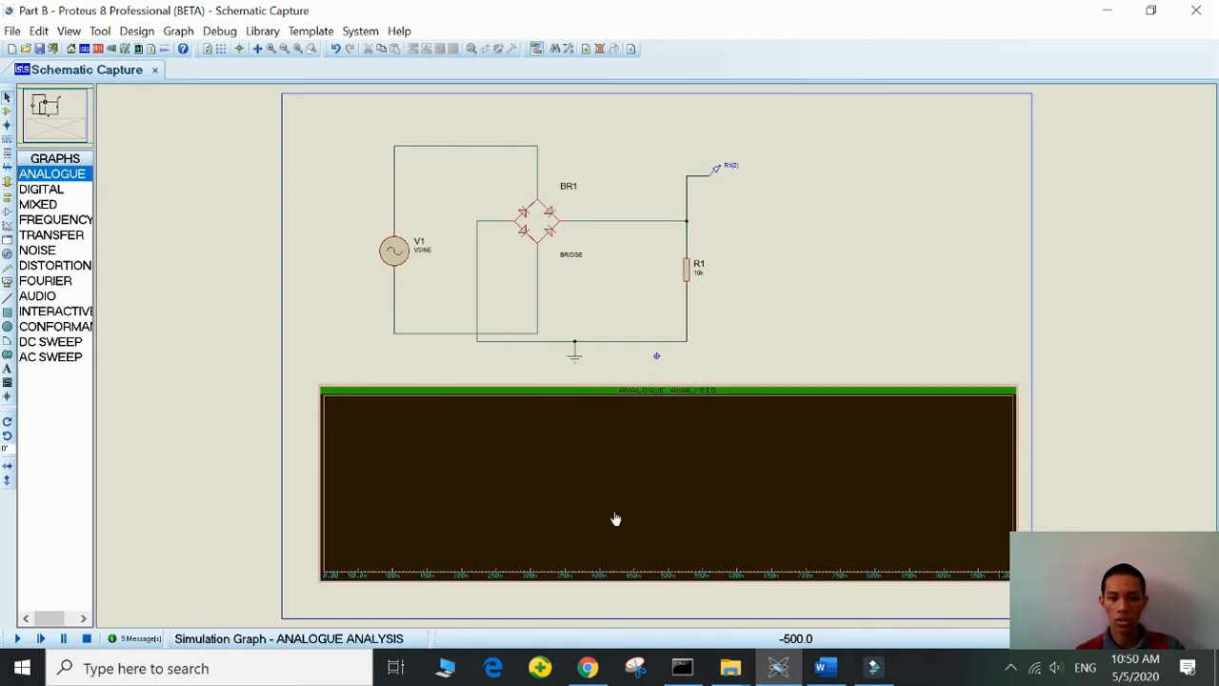
pyautogui.click(716, 169)
pyautogui.moveTo(716, 171)
pyautogui.mouseDown()
pyautogui.moveTo(736, 200)
pyautogui.moveTo(716, 343)
pyautogui.moveTo(649, 455)
pyautogui.mouseUp()
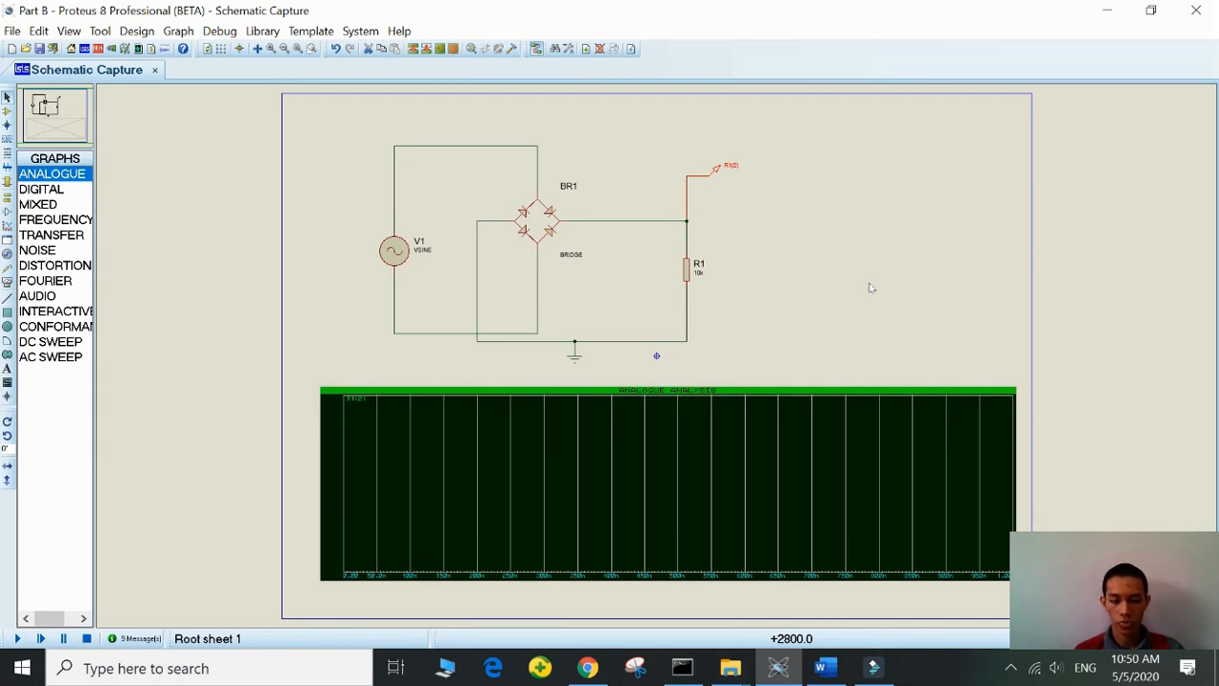
pyautogui.press('space')
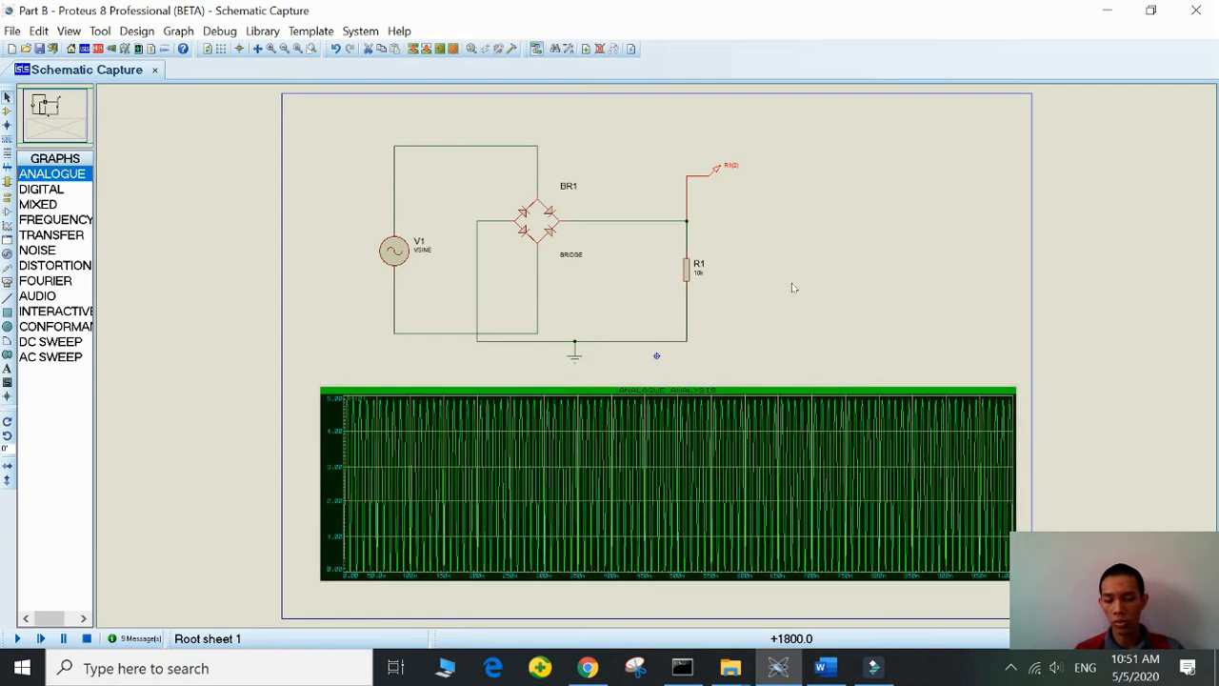
# - Set the analogue graph's stop time to 100m
pyautogui.click(695, 429)
pyautogui.click(697, 427)
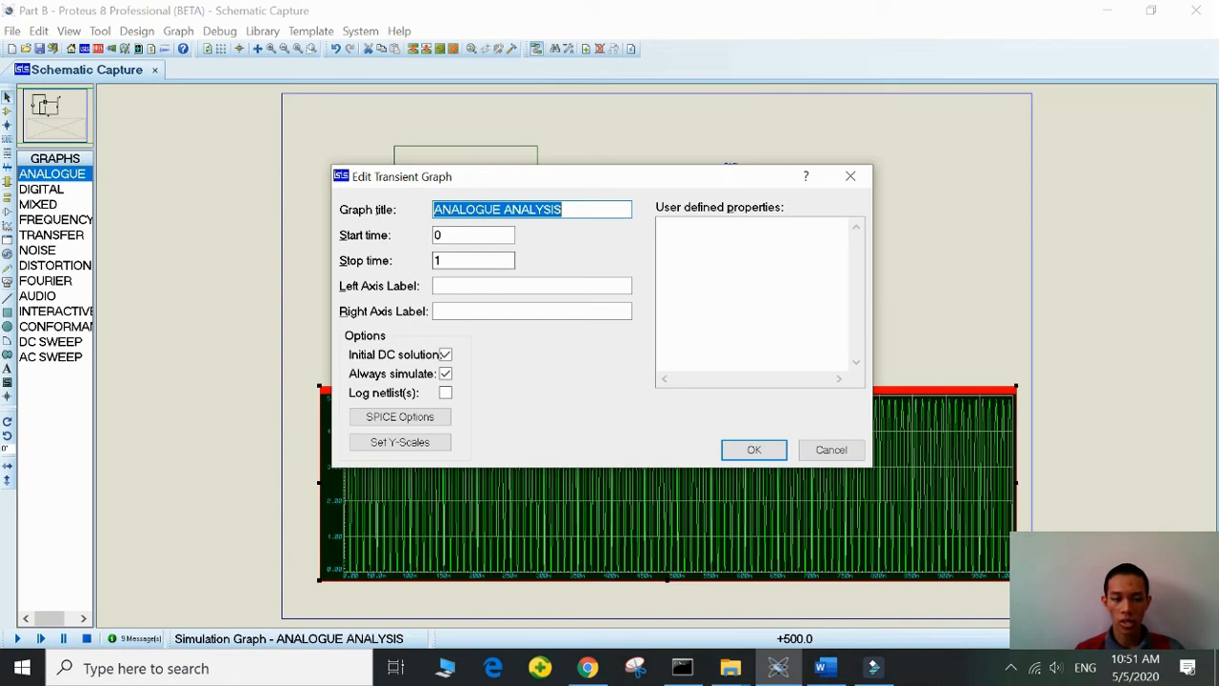
pyautogui.click(453, 261)
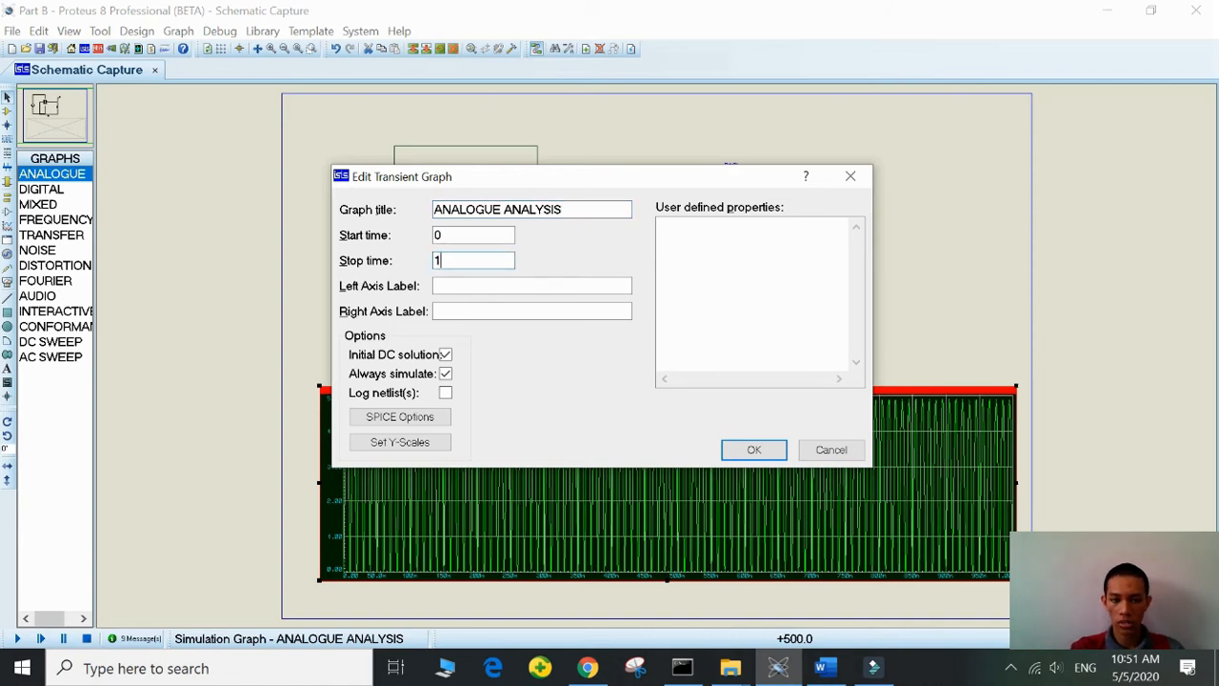
pyautogui.write('00m')
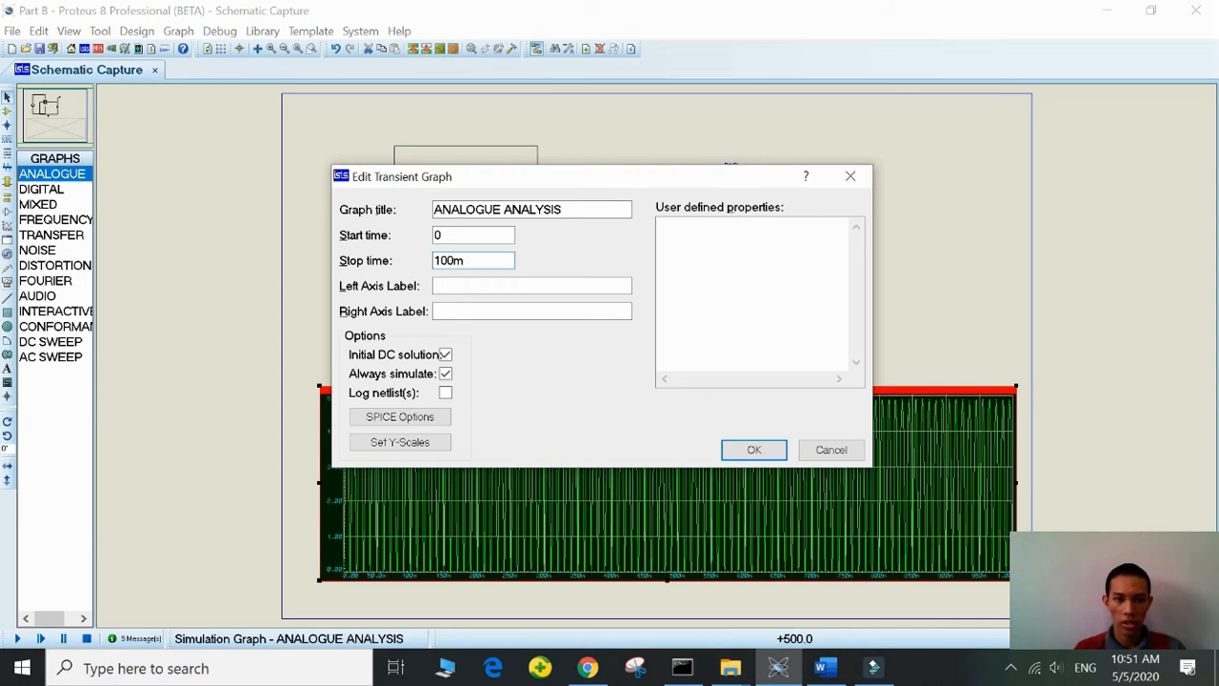
pyautogui.moveTo(469, 258); pyautogui.dragTo(454, 259)
pyautogui.click(739, 452)
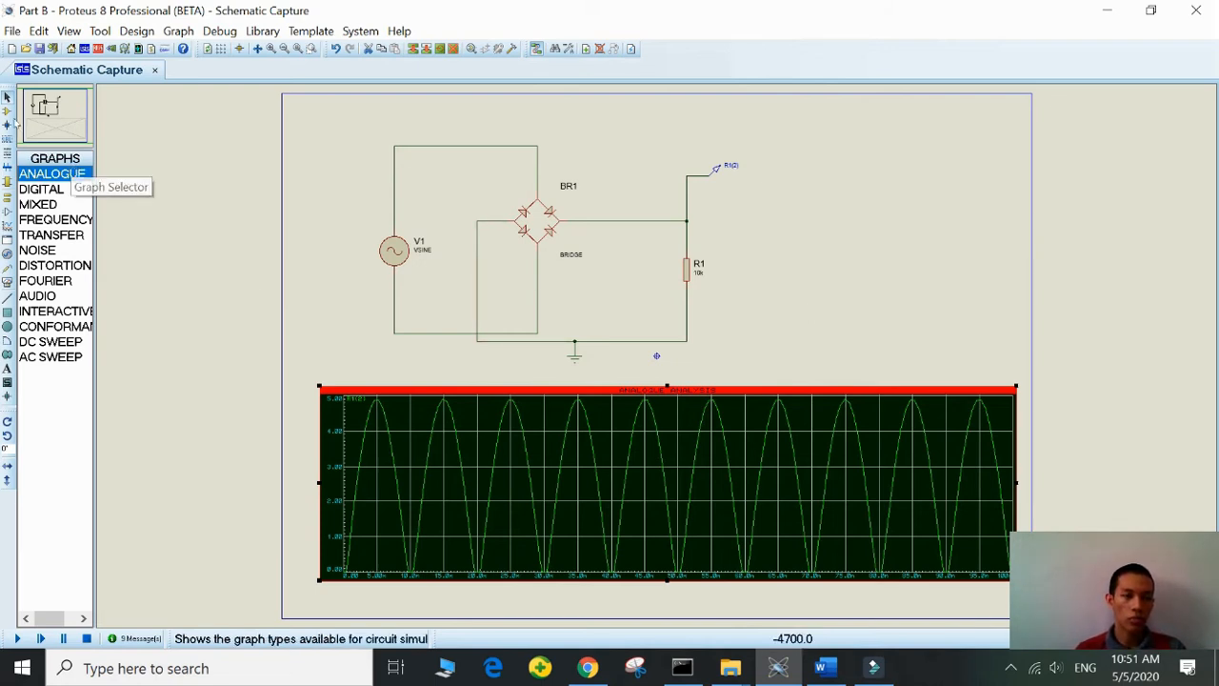
# - Place a CAPACITOR vertically between the bridge rectifier and resistor R1
pyautogui.click(7, 110)
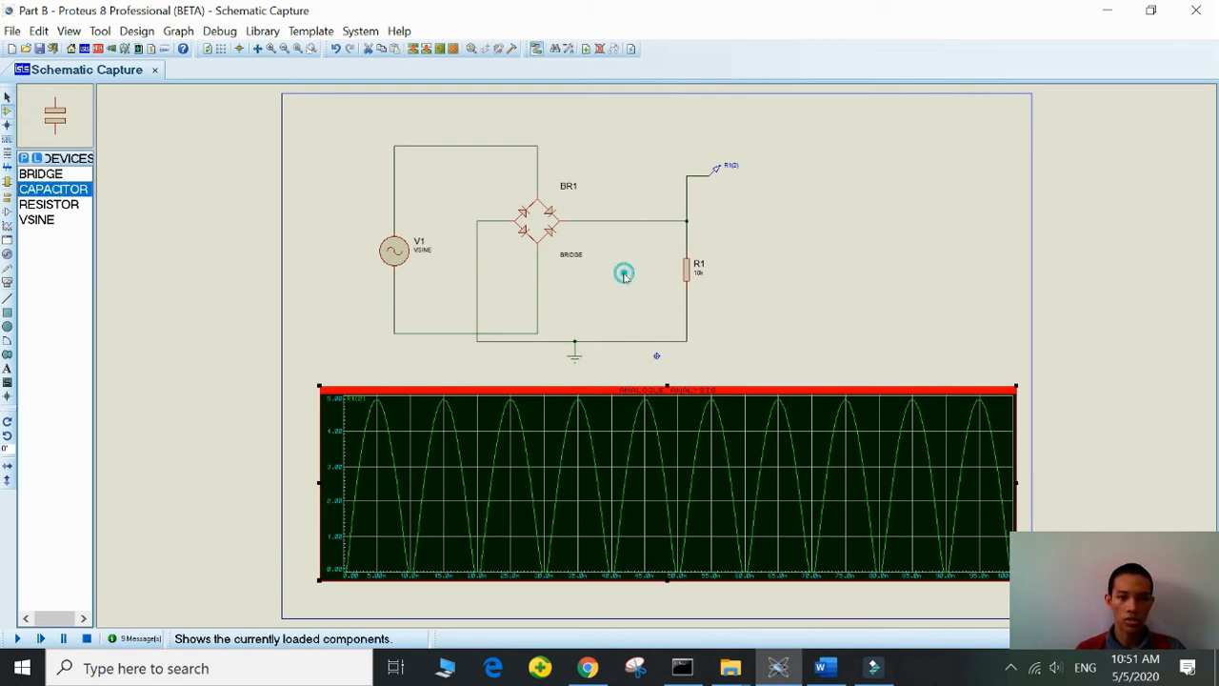
pyautogui.press('p')
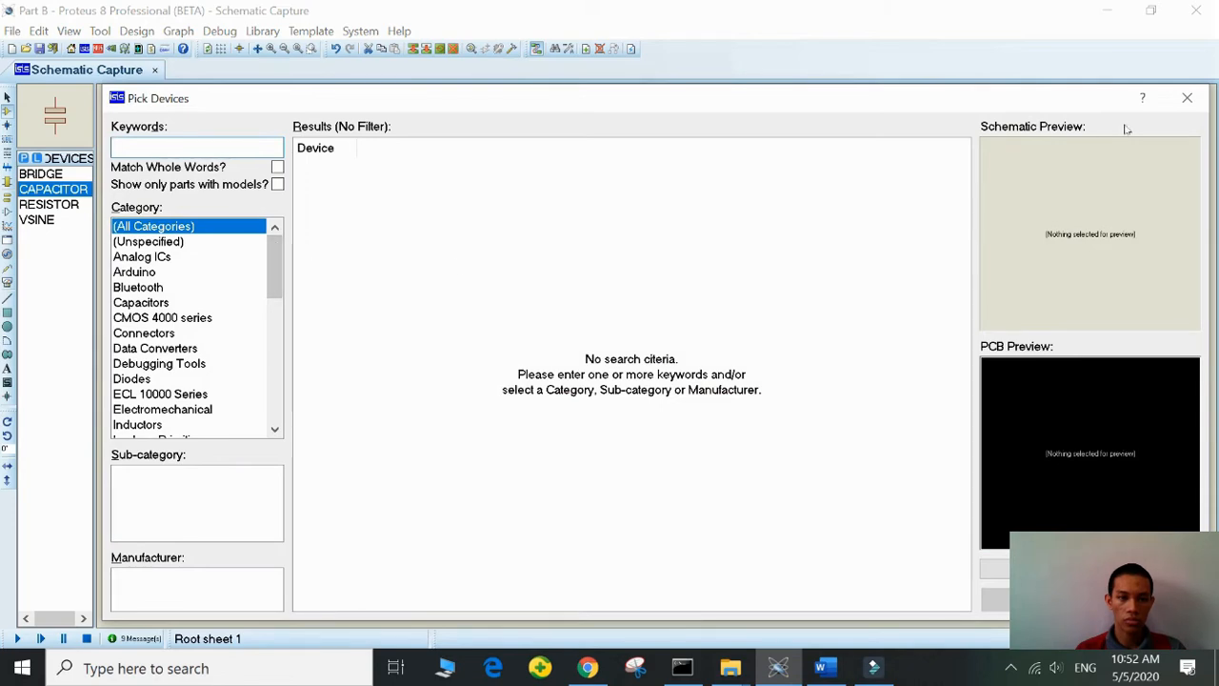
pyautogui.click(1187, 98)
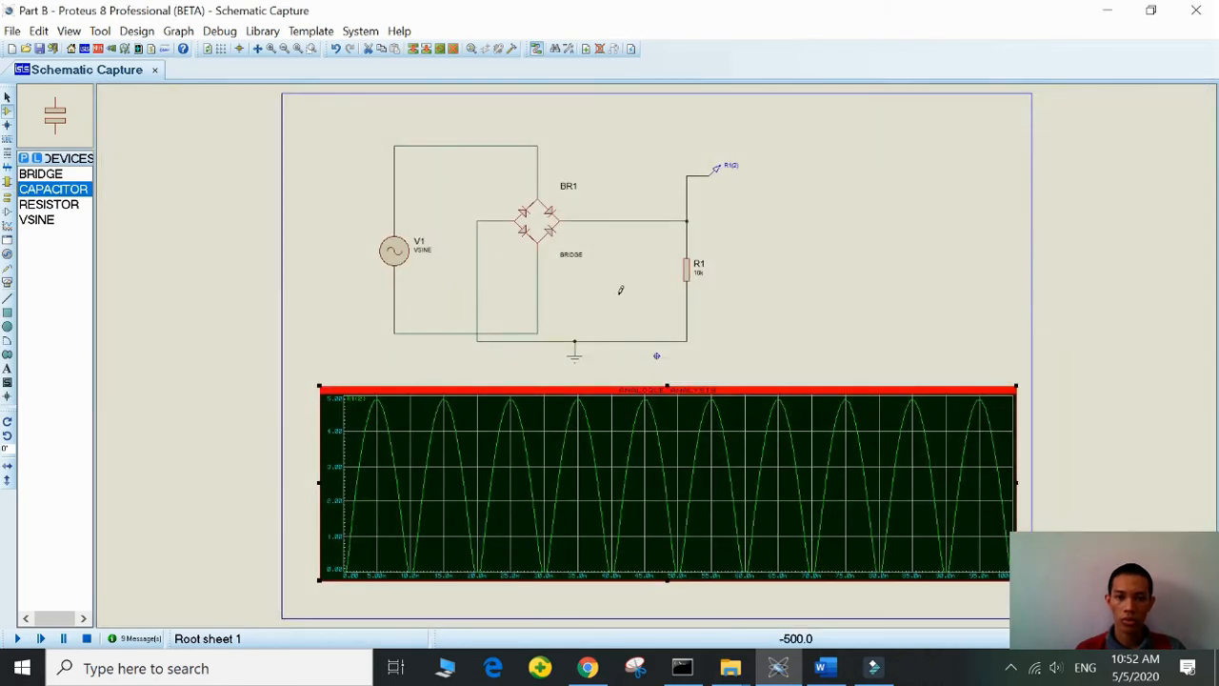
pyautogui.click(619, 295)
pyautogui.click(613, 269)
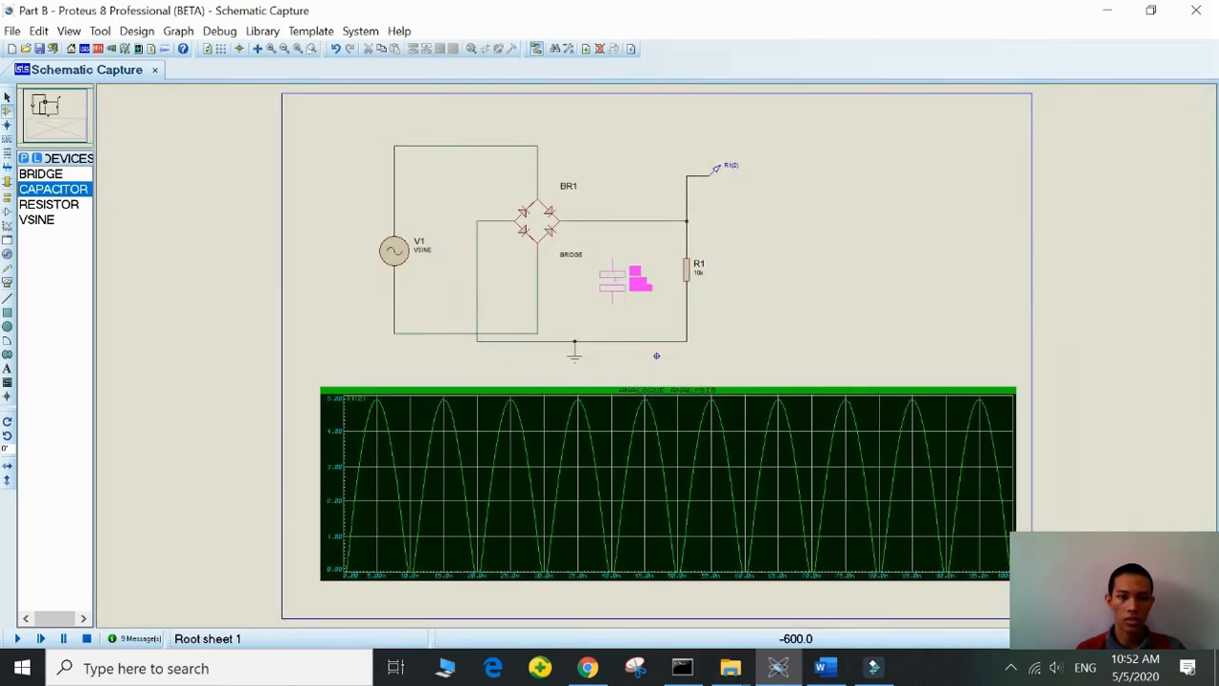
pyautogui.click(629, 273)
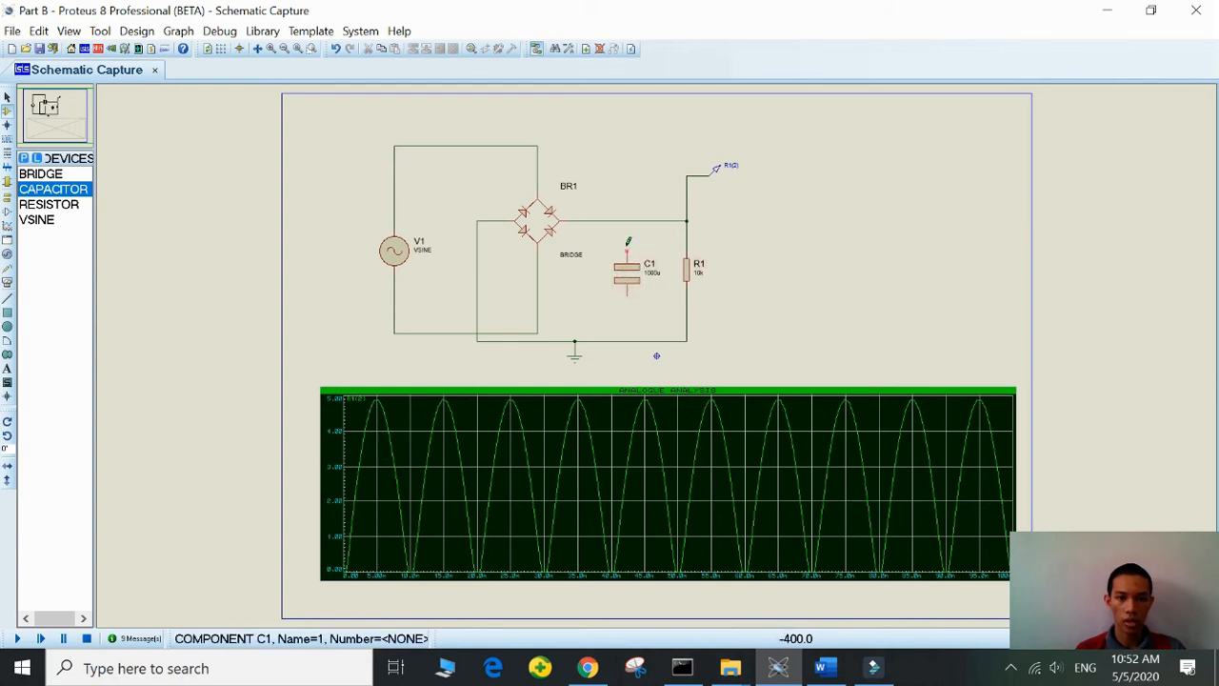
# - Wire the capacitor in parallel with R1, joining it to the bridge output wire above and the ground wire below
pyautogui.click(627, 250)
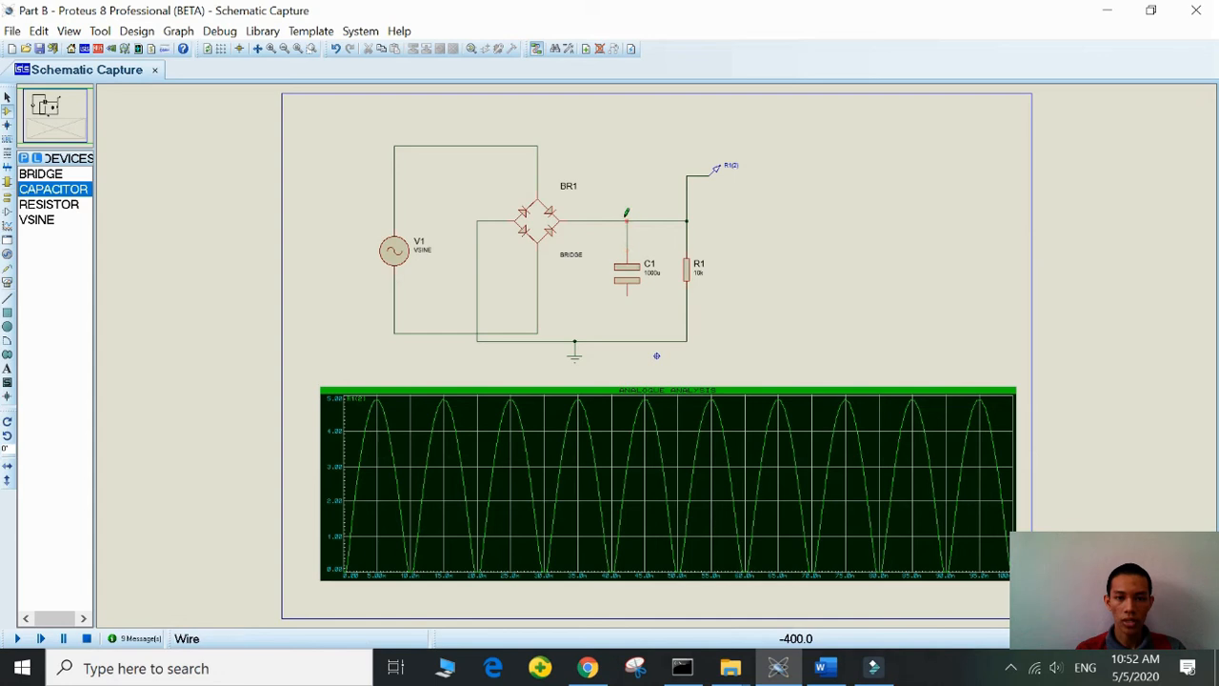
pyautogui.click(626, 221)
pyautogui.click(627, 294)
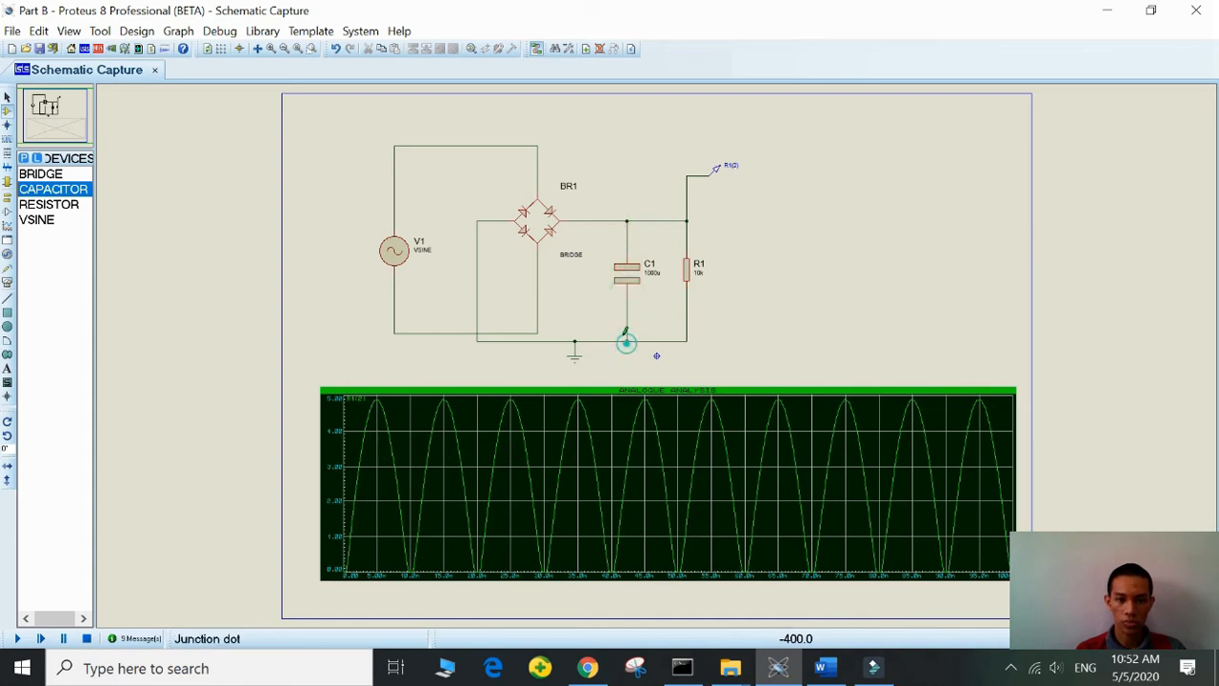
pyautogui.click(627, 340)
pyautogui.rightClick(661, 322)
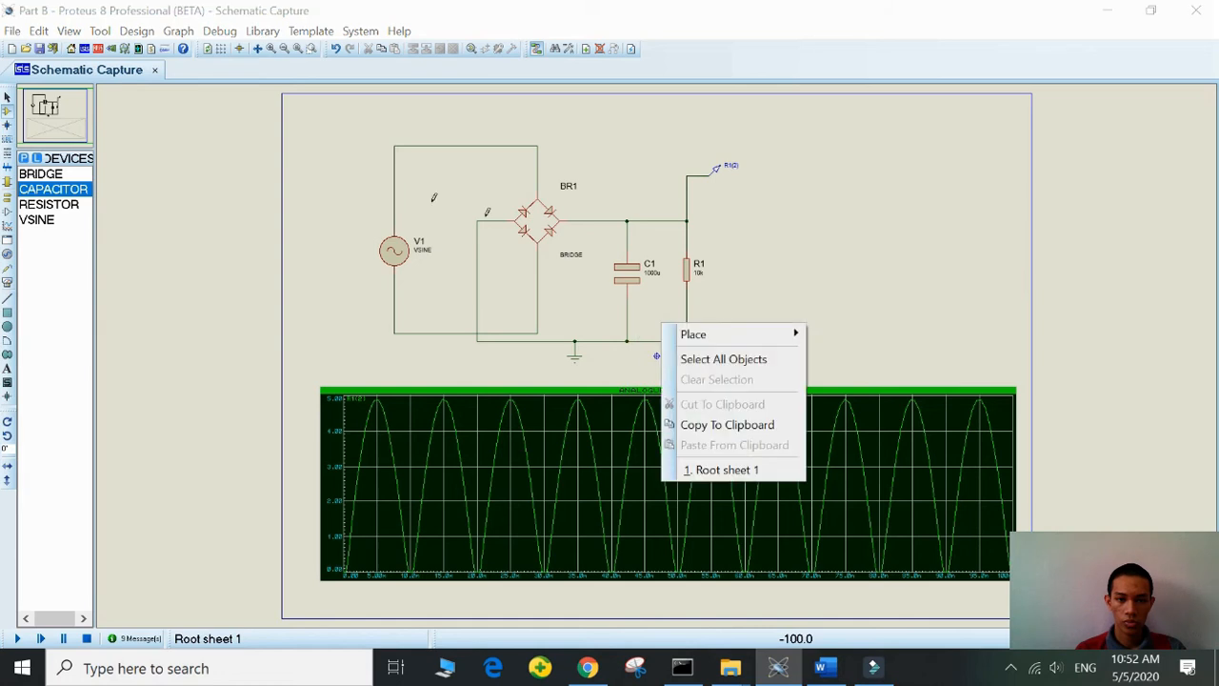
pyautogui.click(346, 213)
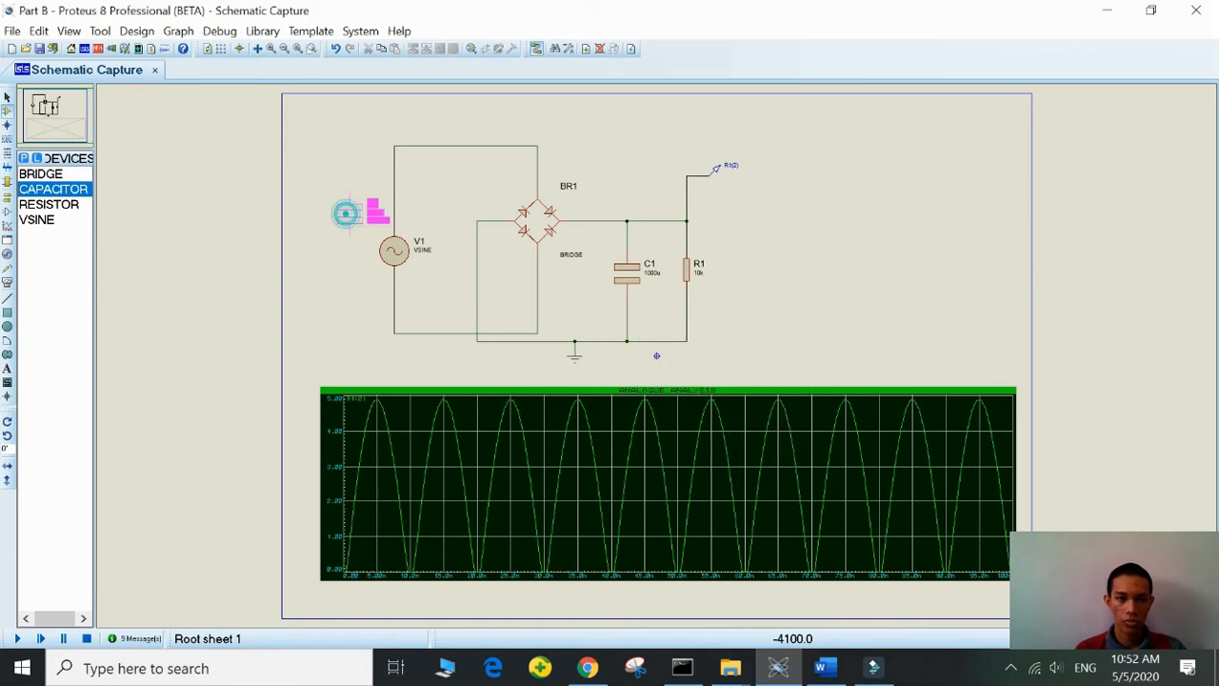
# - Set the value of capacitor C1 to 1n and simulate the graph again
pyautogui.doubleClick(652, 275)
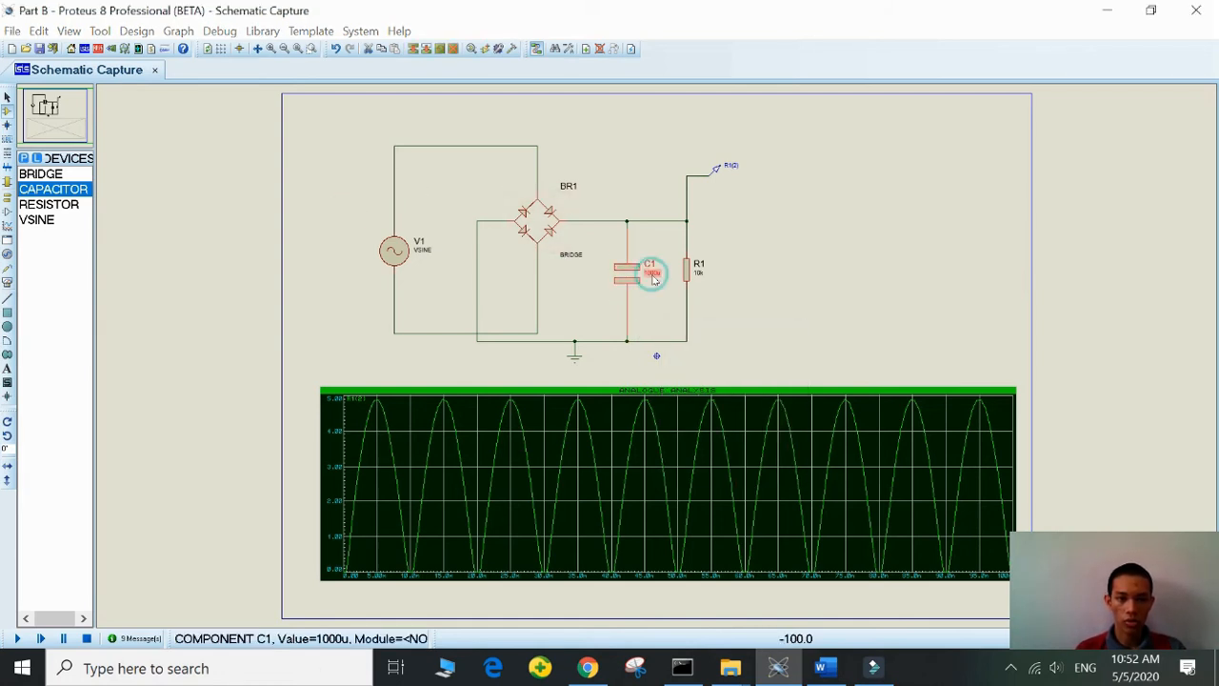
pyautogui.press('BackSpace')
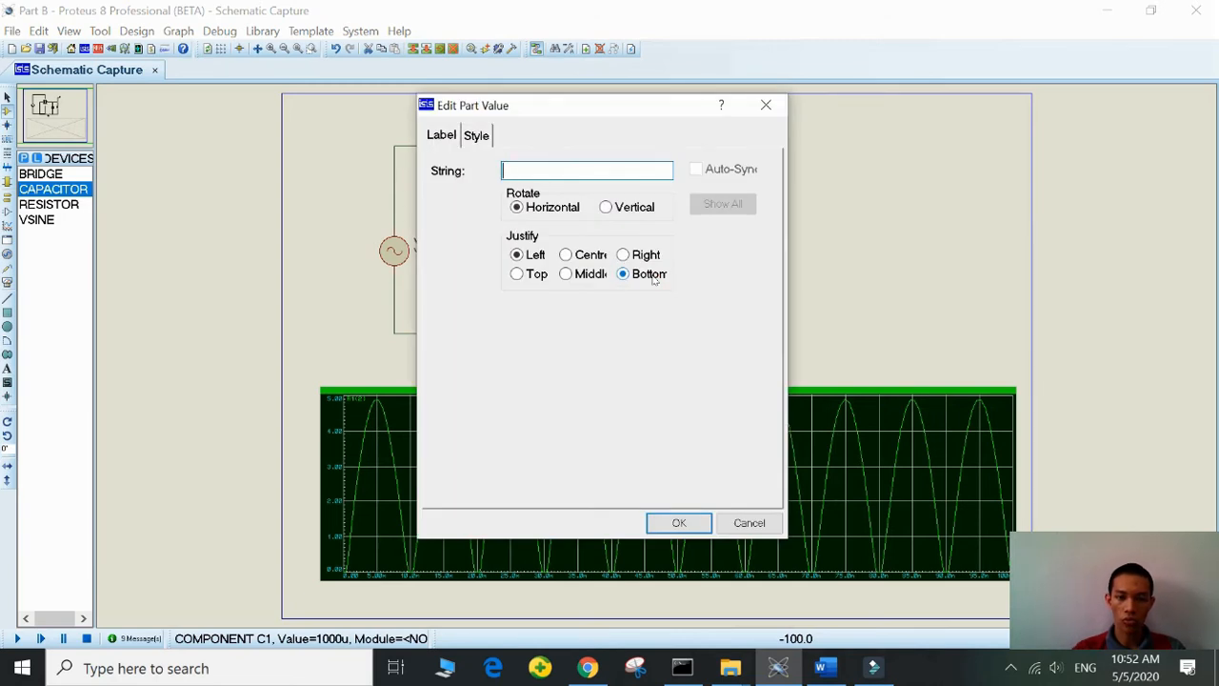
pyautogui.write('1')
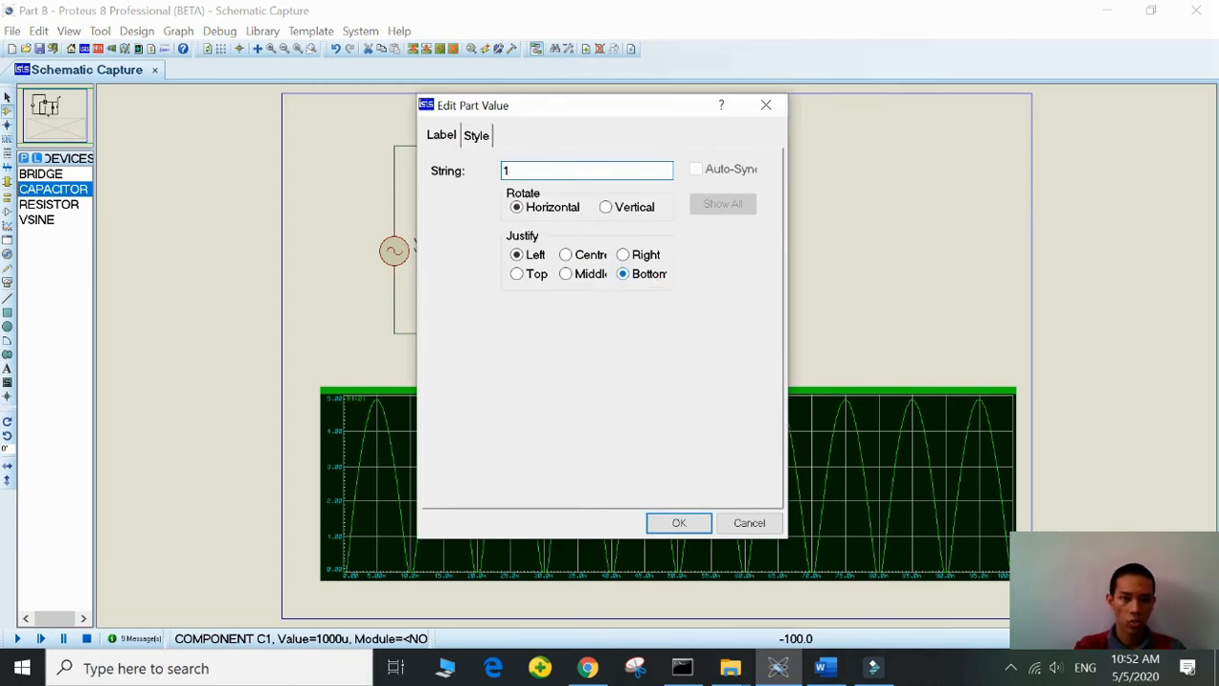
pyautogui.write('n')
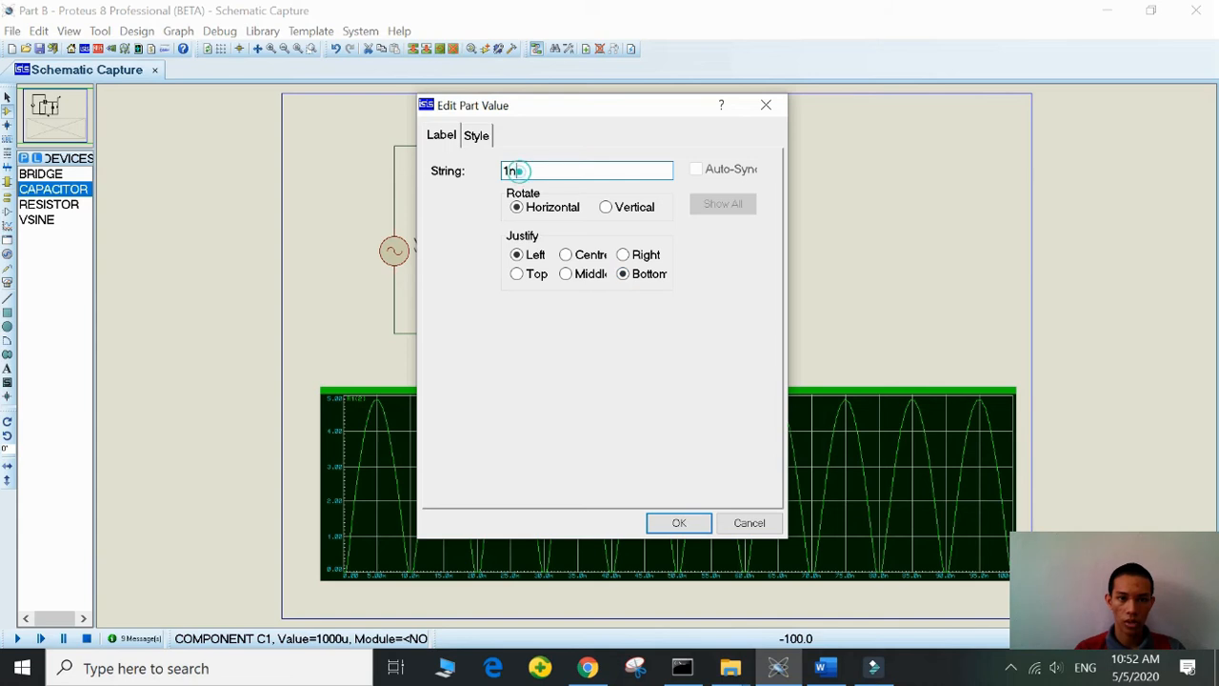
pyautogui.doubleClick(515, 170)
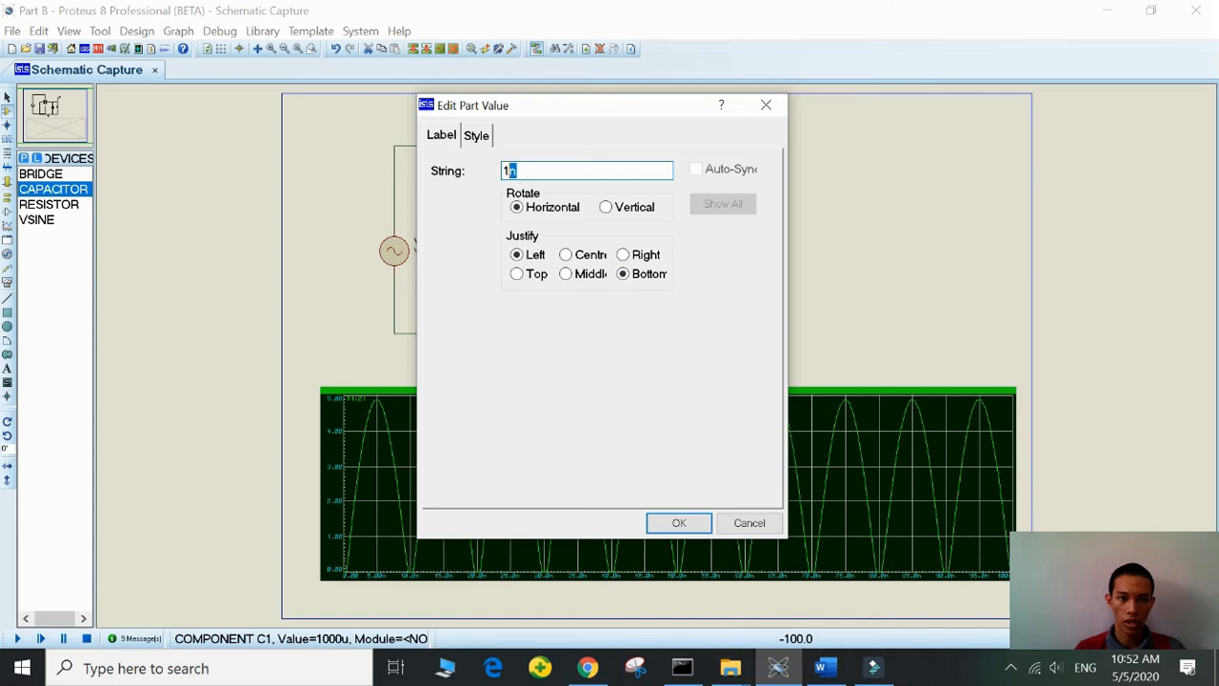
pyautogui.click(678, 522)
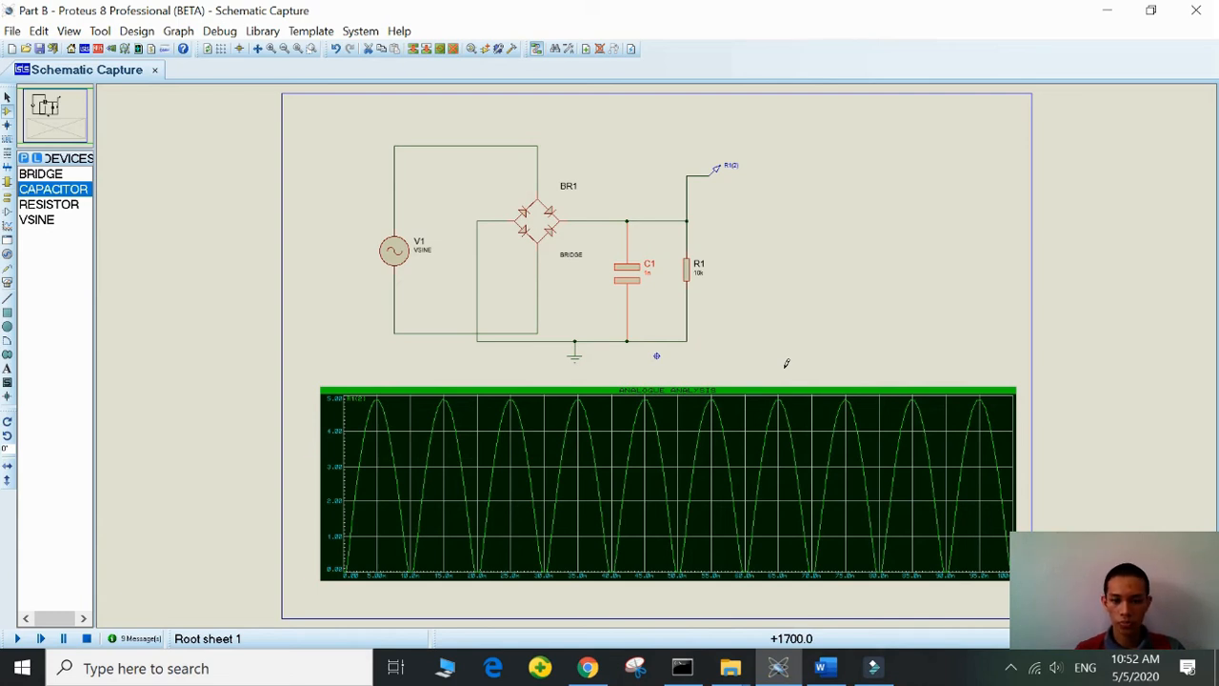
pyautogui.press('space')
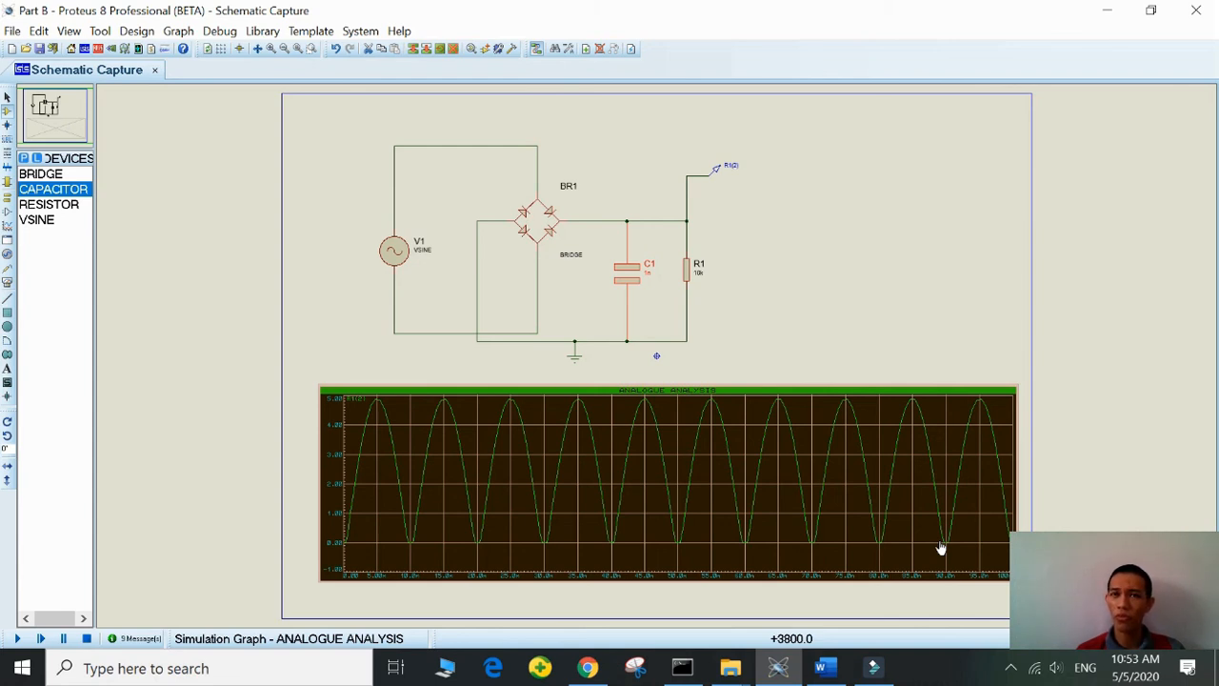
# - Set the value of capacitor C1 to 100u
pyautogui.doubleClick(649, 277)
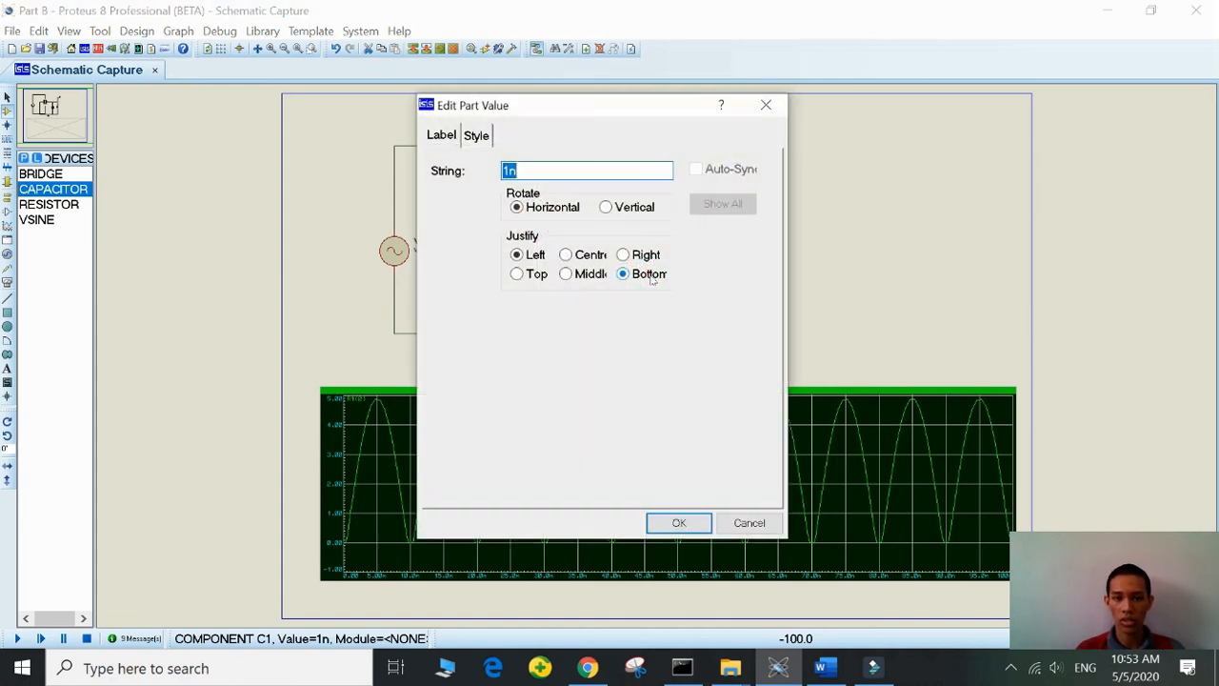
pyautogui.click(533, 170)
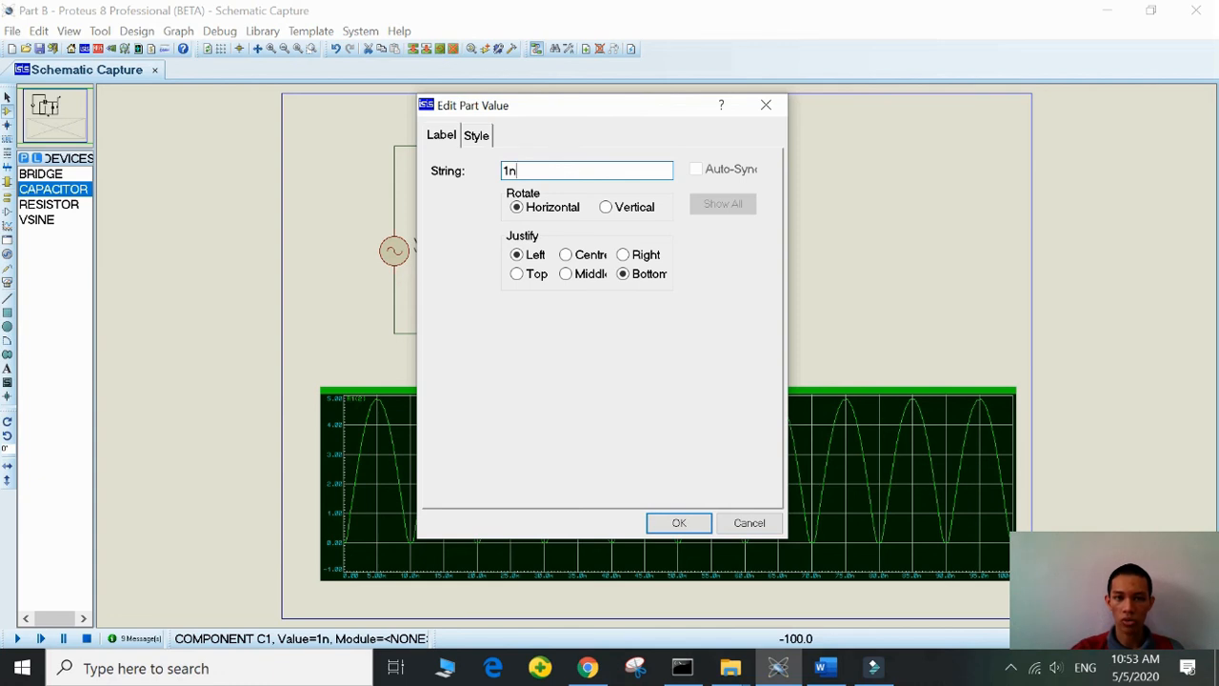
pyautogui.press('BackSpace')
pyautogui.press('BackSpace')
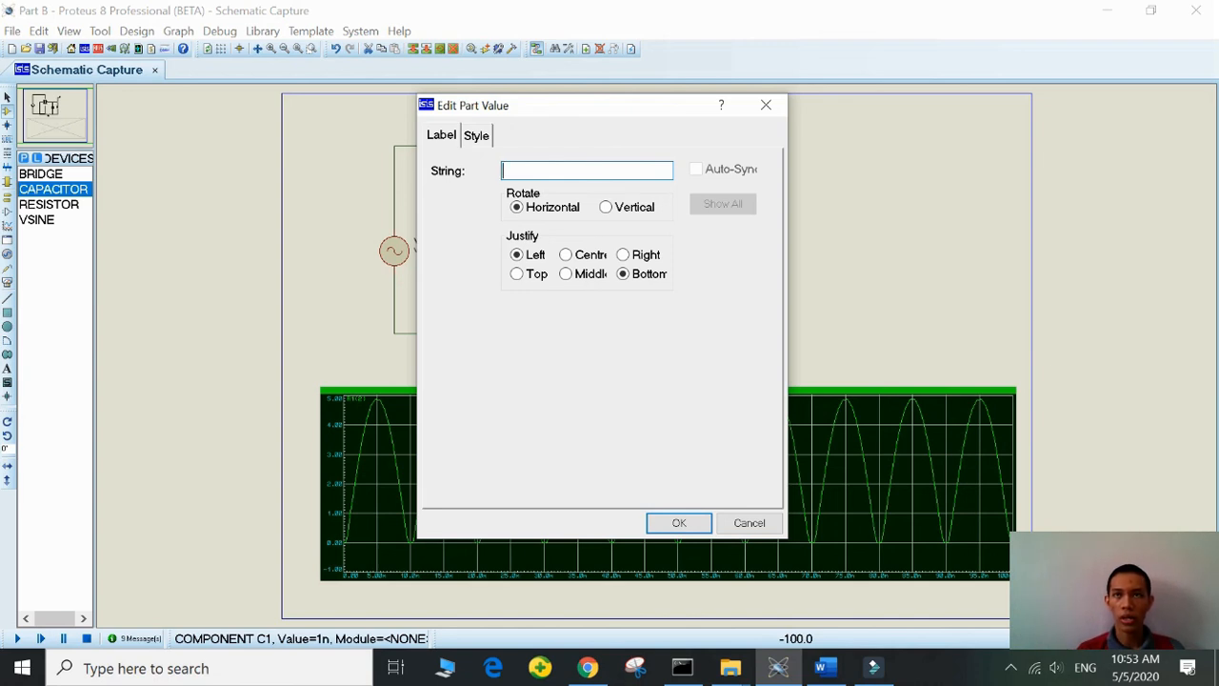
pyautogui.write('100')
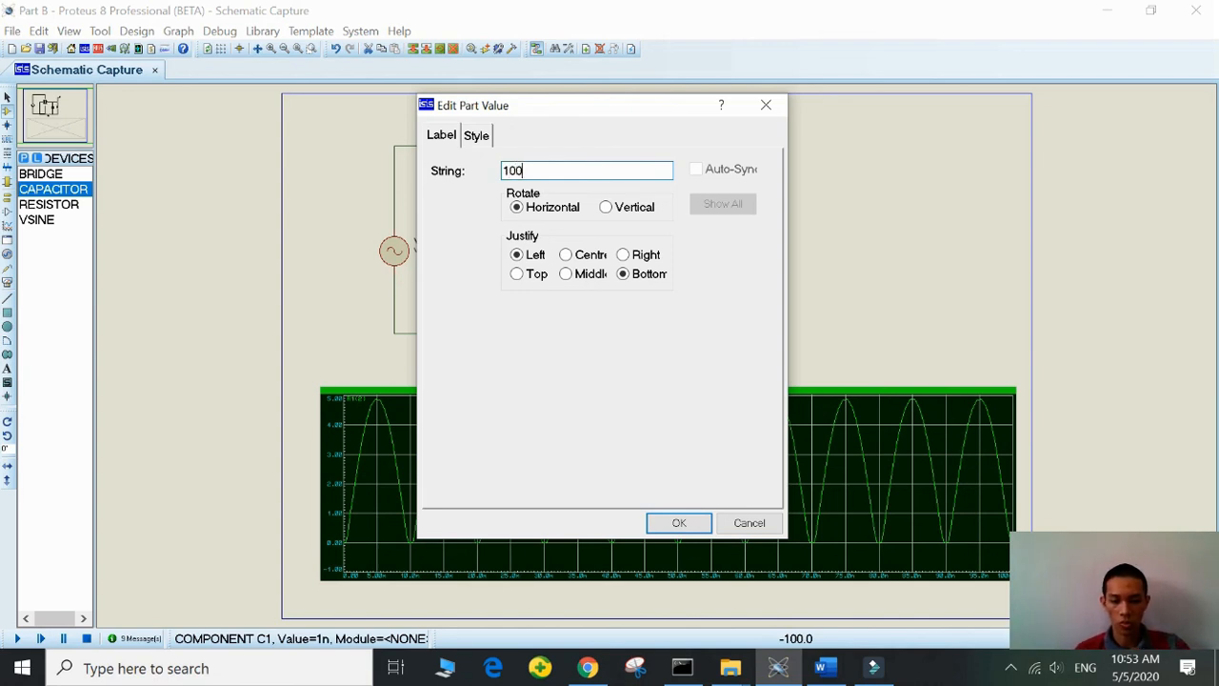
pyautogui.write('u')
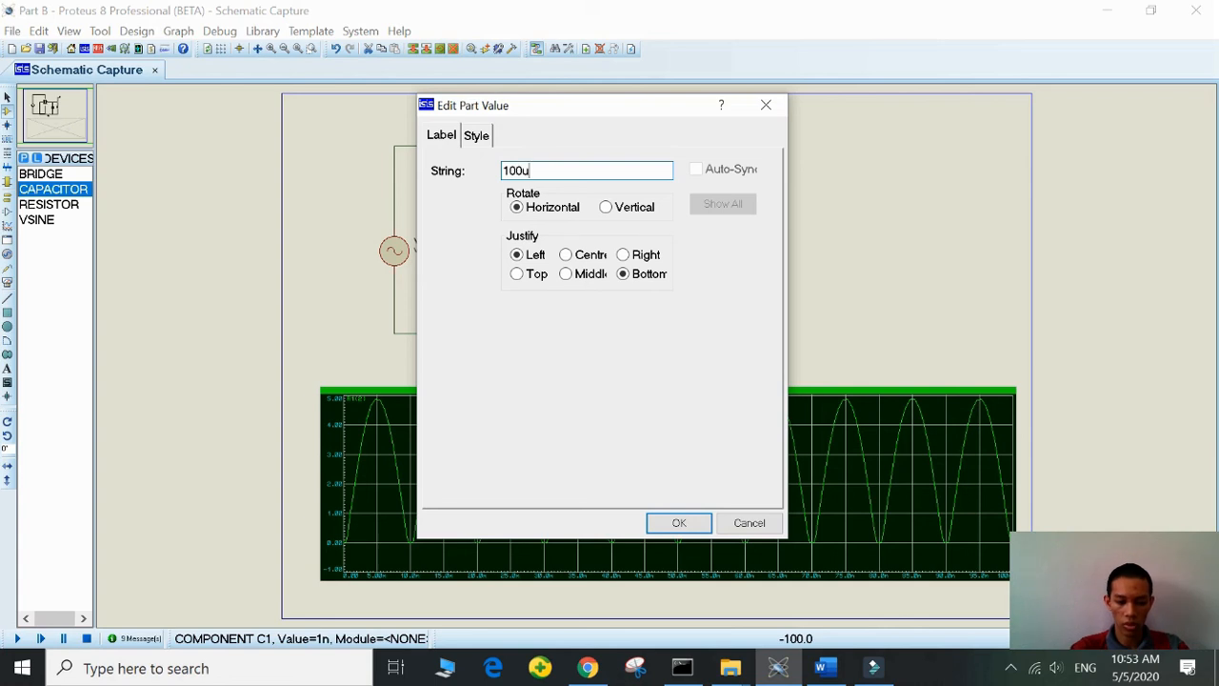
pyautogui.click(680, 532)
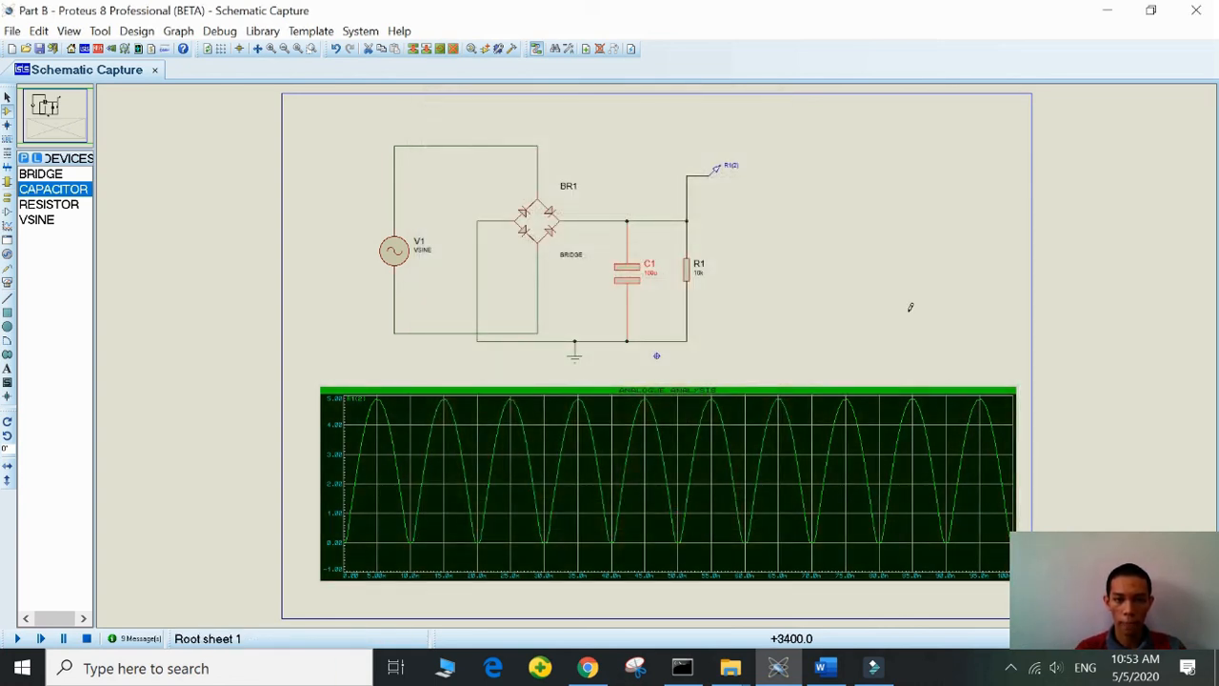